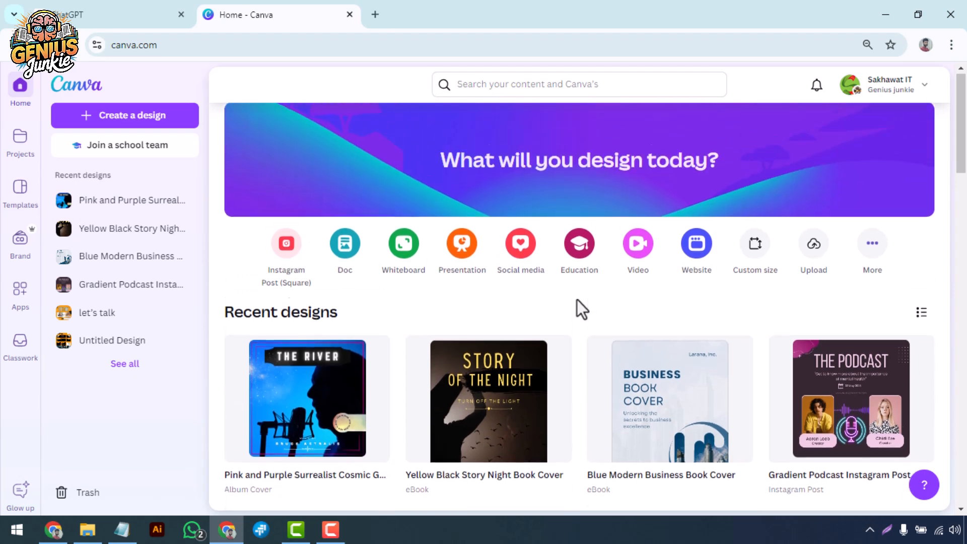
{"action": "scroll", "coordinate": [577, 301], "scroll_direction": "down", "scroll_amount": 3}
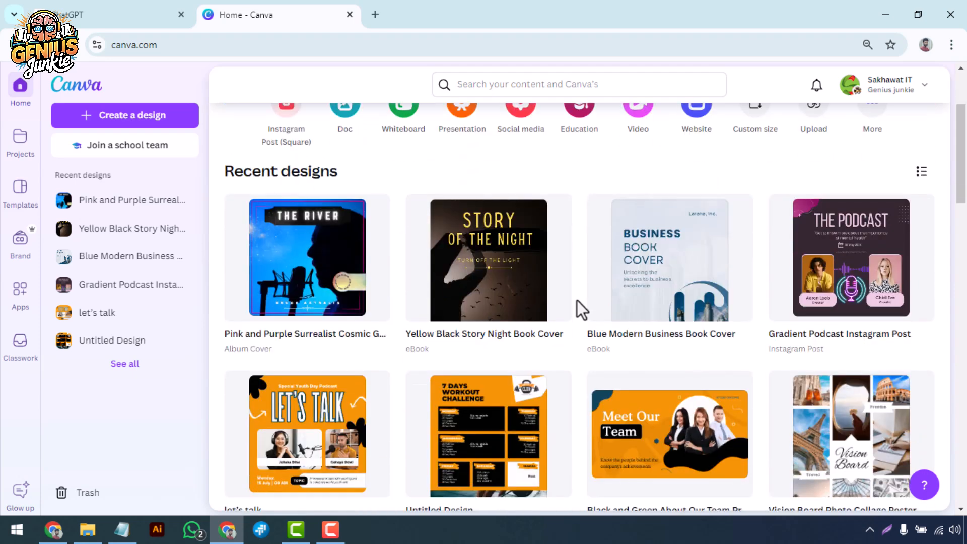
{"action": "scroll", "coordinate": [577, 301], "scroll_direction": "up", "scroll_amount": 3}
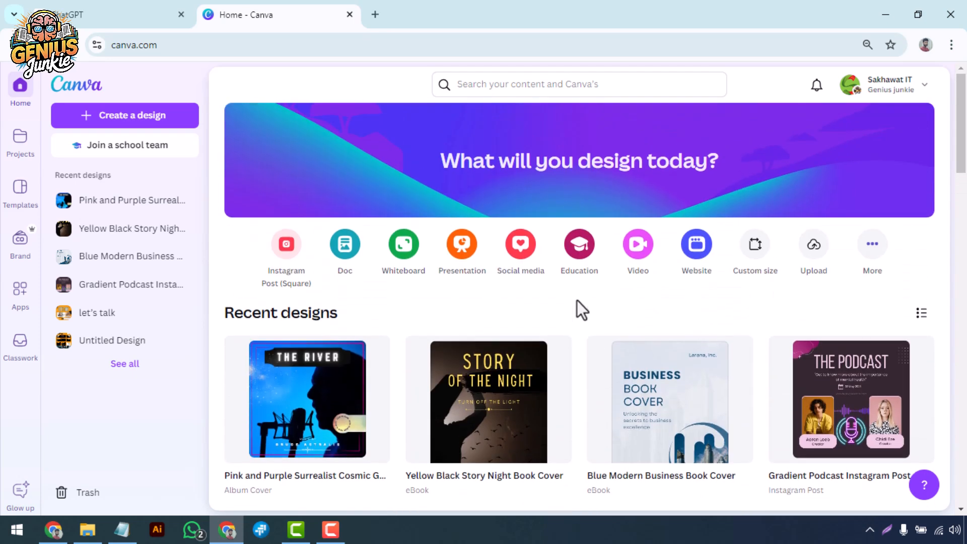
{"action": "scroll", "coordinate": [577, 301], "scroll_direction": "down", "scroll_amount": 3}
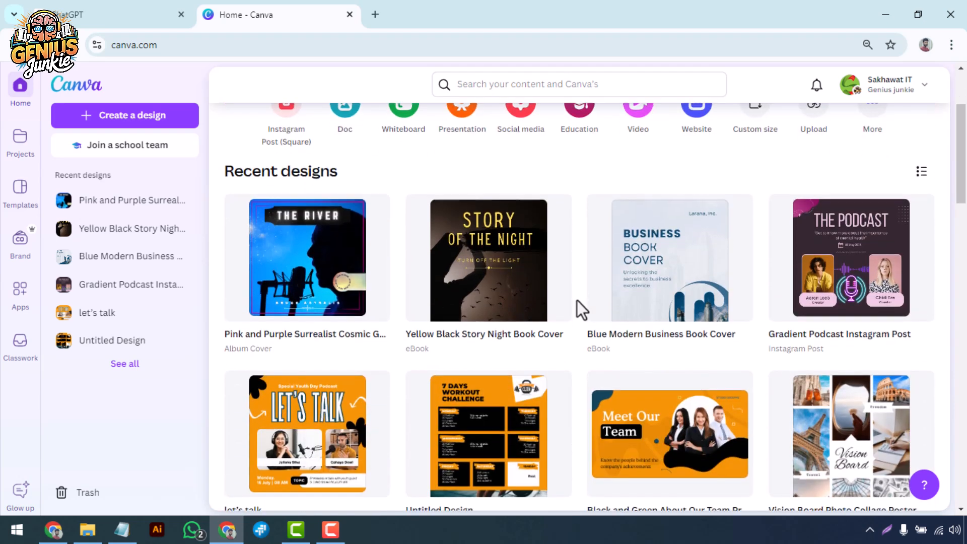
{"action": "scroll", "coordinate": [577, 301], "scroll_direction": "up", "scroll_amount": 3}
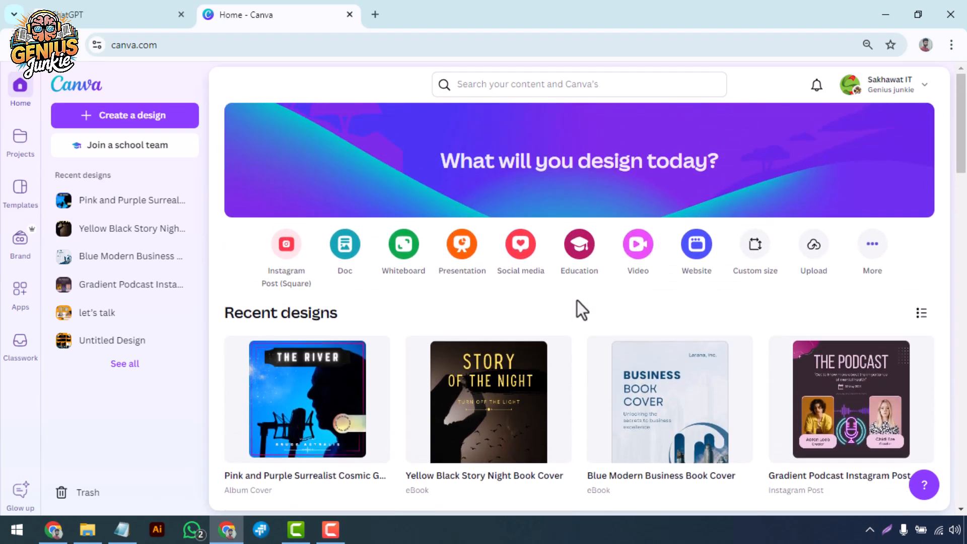
{"action": "scroll", "coordinate": [576, 300], "scroll_direction": "down", "scroll_amount": 2}
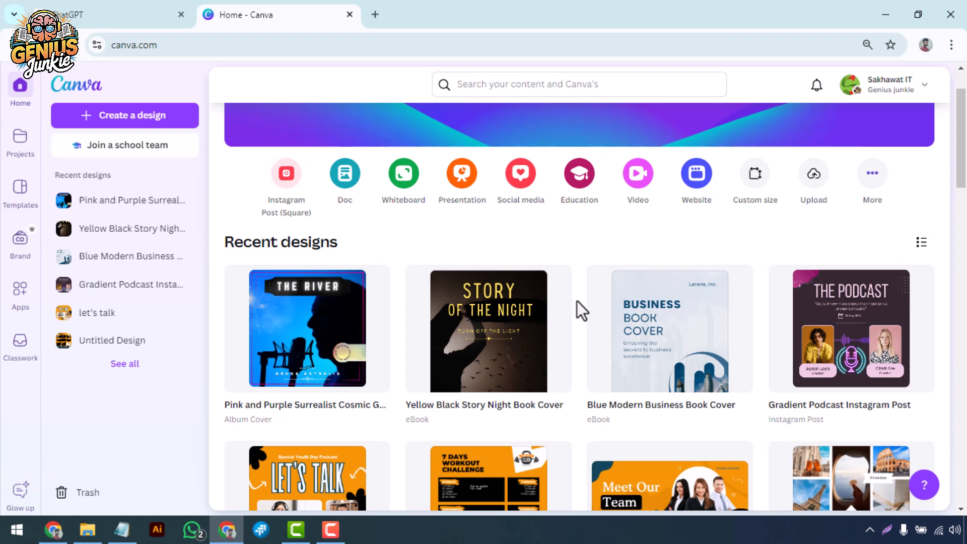
{"action": "scroll", "coordinate": [576, 301], "scroll_direction": "up", "scroll_amount": 2}
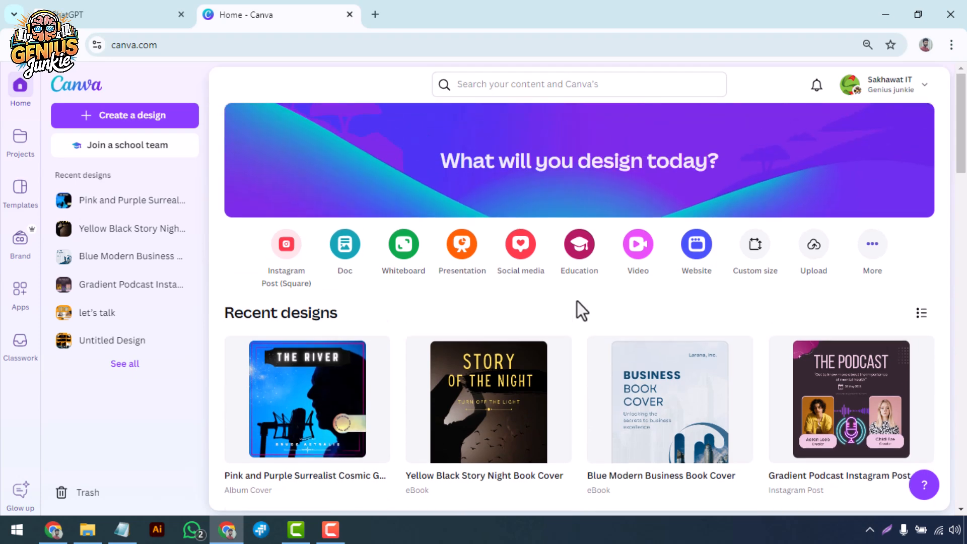
{"action": "scroll", "coordinate": [576, 301], "scroll_direction": "down", "scroll_amount": 2}
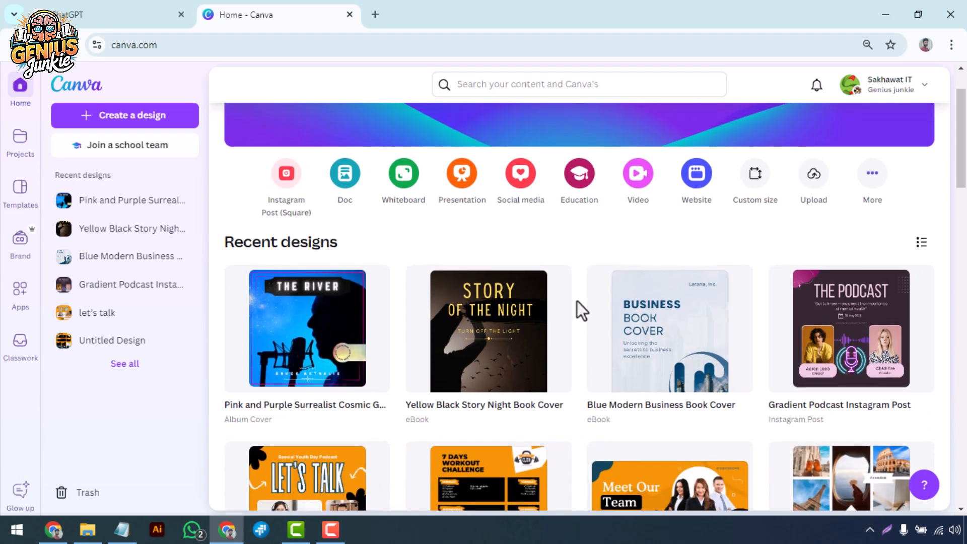
{"action": "scroll", "coordinate": [577, 301], "scroll_direction": "up", "scroll_amount": 2}
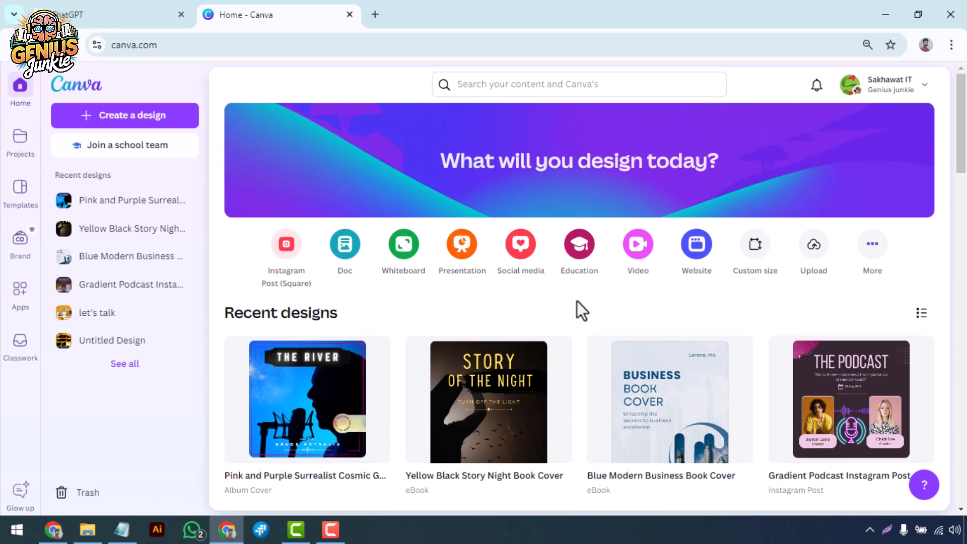
{"action": "scroll", "coordinate": [577, 301], "scroll_direction": "down", "scroll_amount": 3}
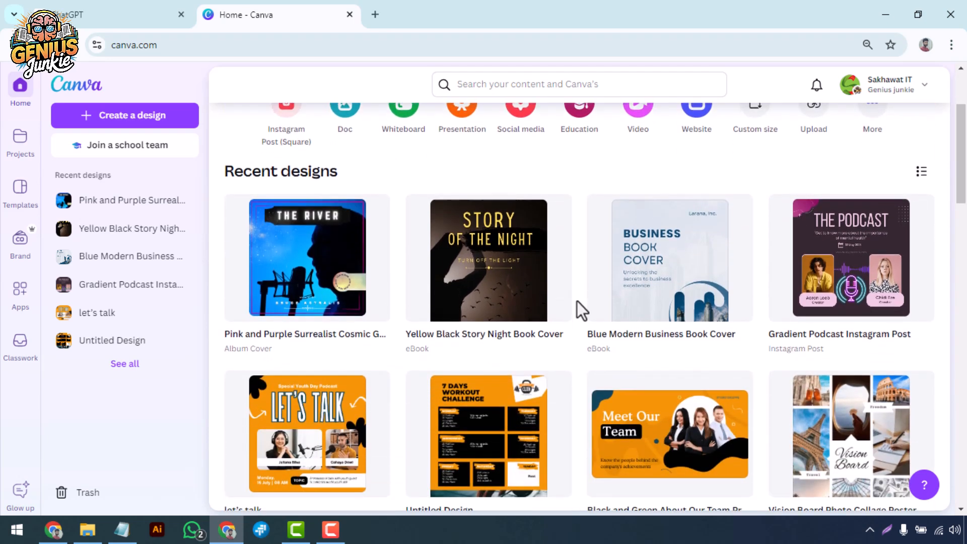
{"action": "scroll", "coordinate": [576, 302], "scroll_direction": "up", "scroll_amount": 3}
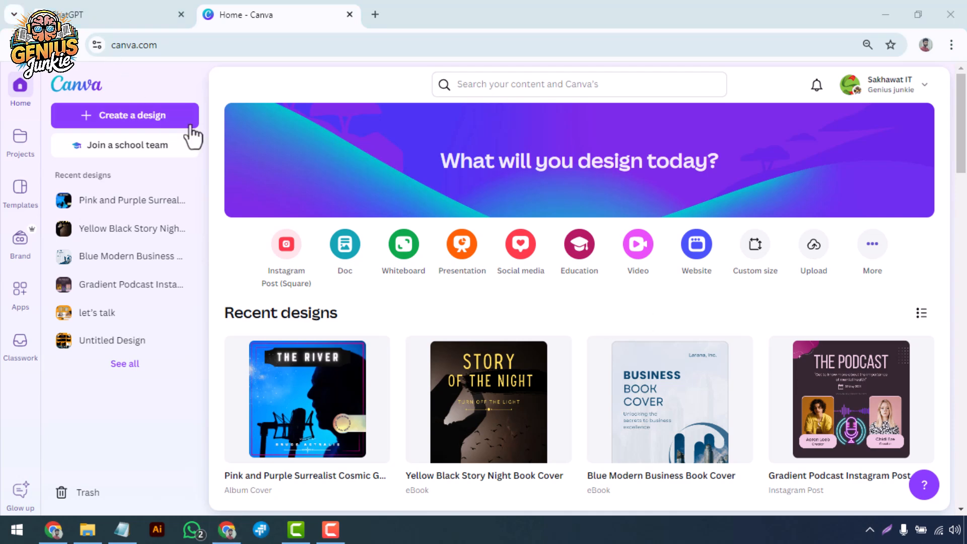
{"action": "scroll", "coordinate": [580, 316], "scroll_direction": "down", "scroll_amount": 2}
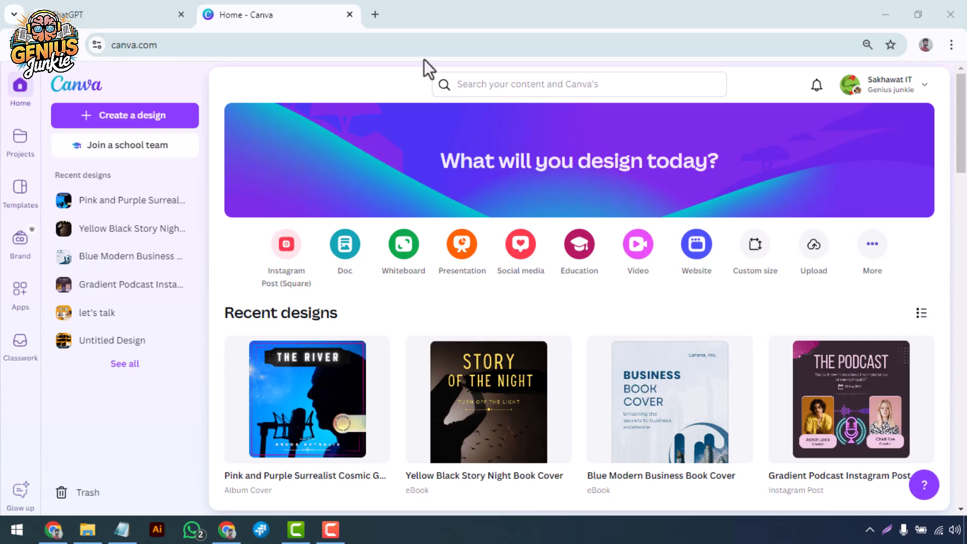
- Search the templates for "theatre poster"
{"action": "left_click", "coordinate": [456, 86]}
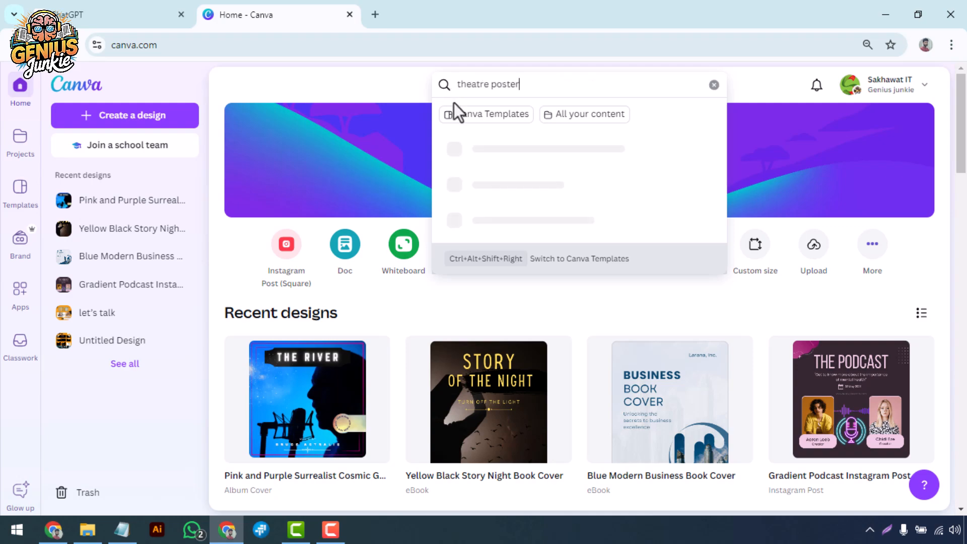
{"action": "type", "text": "theatre poster"}
{"action": "key", "text": "Return"}
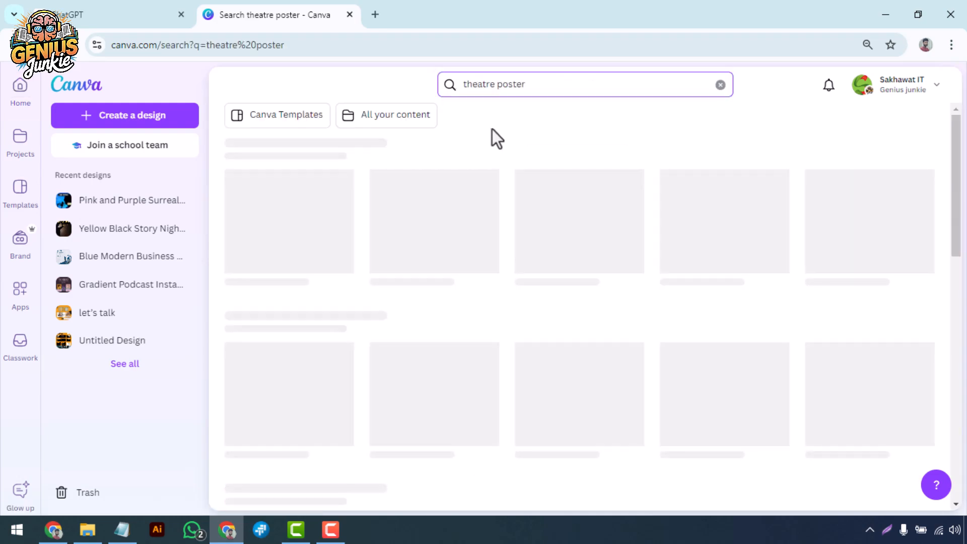
- Find the red cream theater drama poster among the results and open it as a template for customizing
{"action": "scroll", "coordinate": [508, 191], "scroll_direction": "down", "scroll_amount": 10}
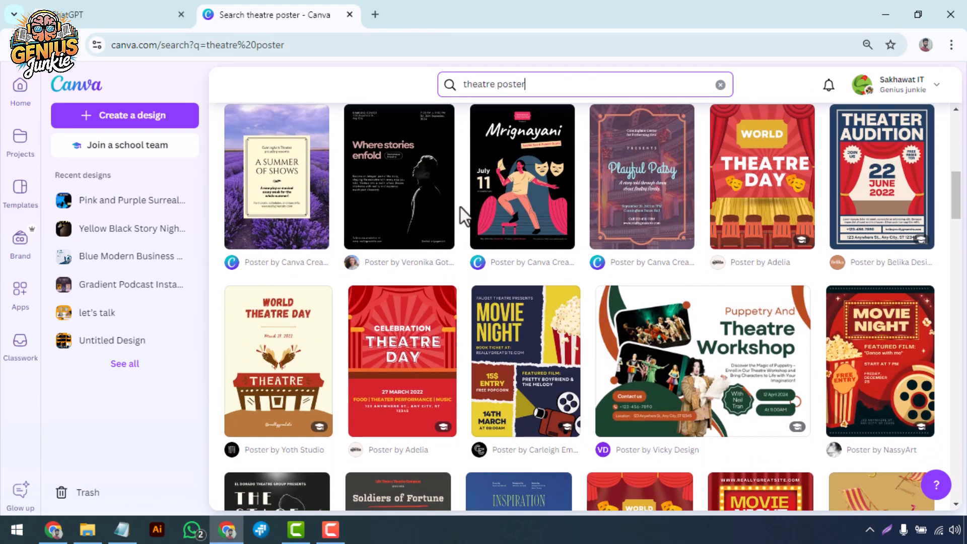
{"action": "scroll", "coordinate": [460, 207], "scroll_direction": "down", "scroll_amount": 12}
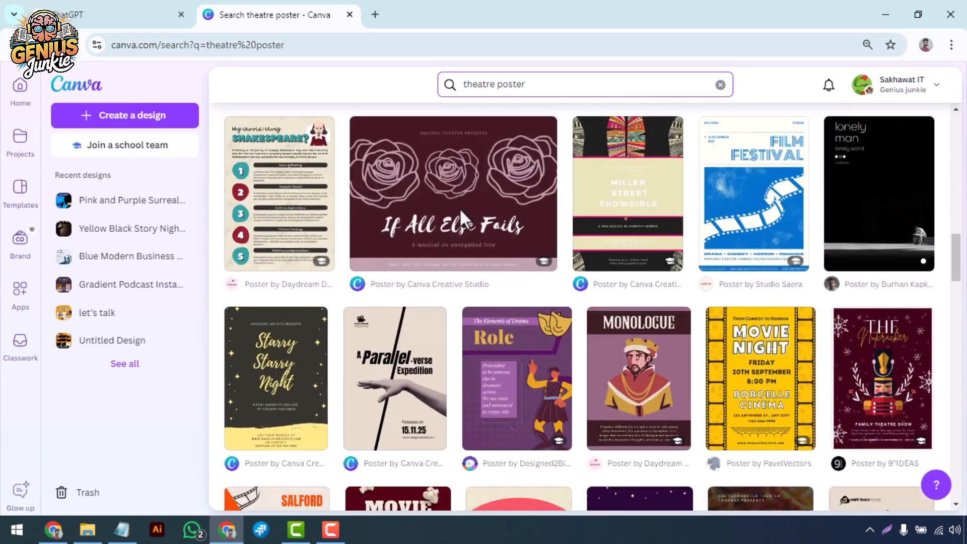
{"action": "scroll", "coordinate": [459, 207], "scroll_direction": "down", "scroll_amount": 8}
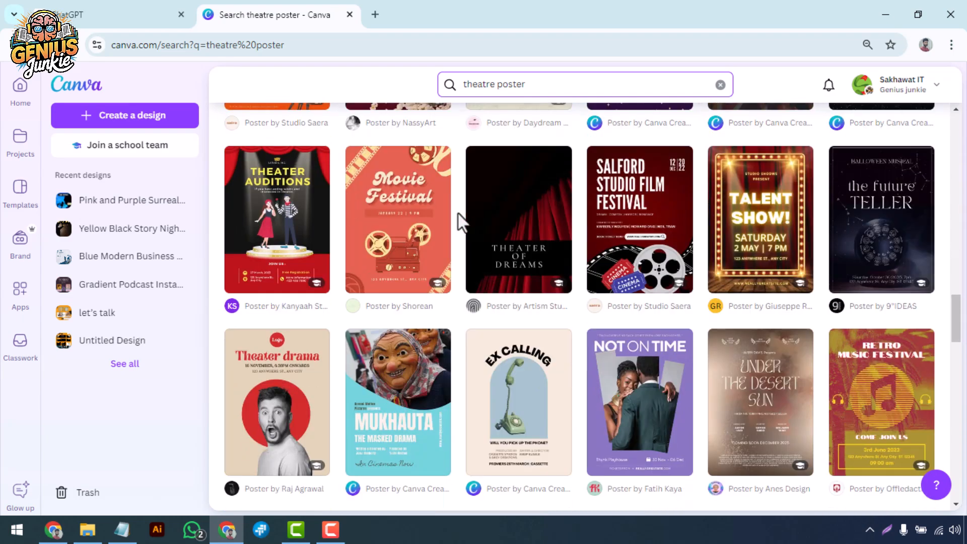
{"action": "scroll", "coordinate": [459, 222], "scroll_direction": "down", "scroll_amount": 4}
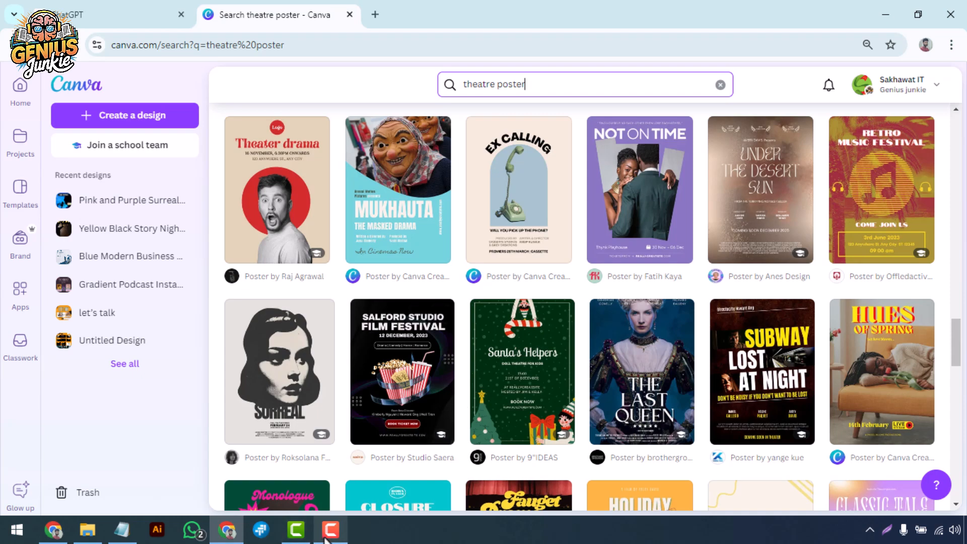
{"action": "left_click", "coordinate": [325, 538]}
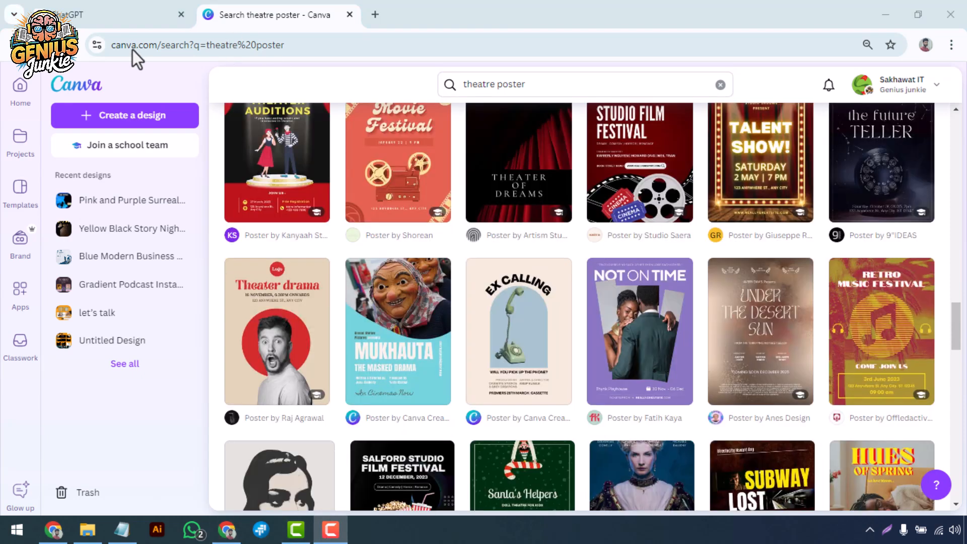
{"action": "scroll", "coordinate": [350, 256], "scroll_direction": "down", "scroll_amount": 2}
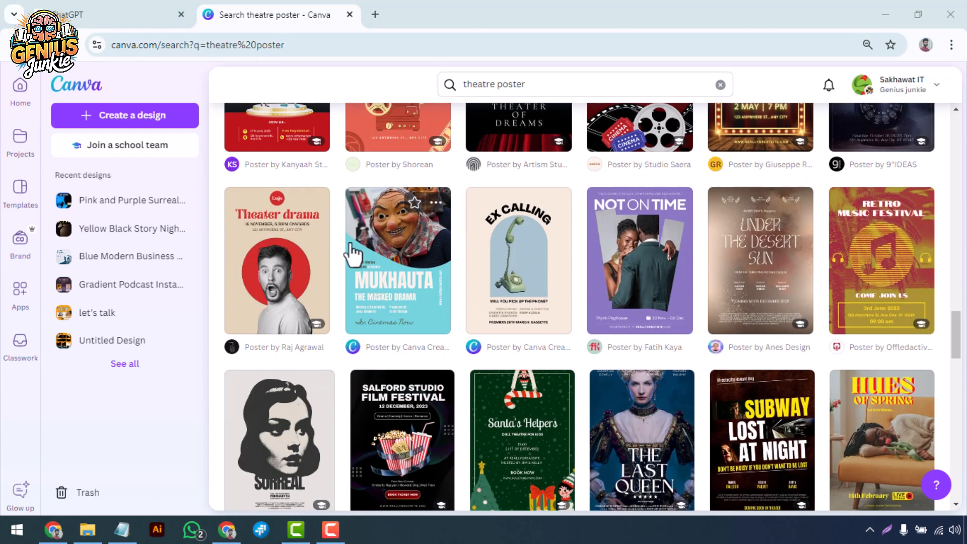
{"action": "left_click", "coordinate": [287, 228]}
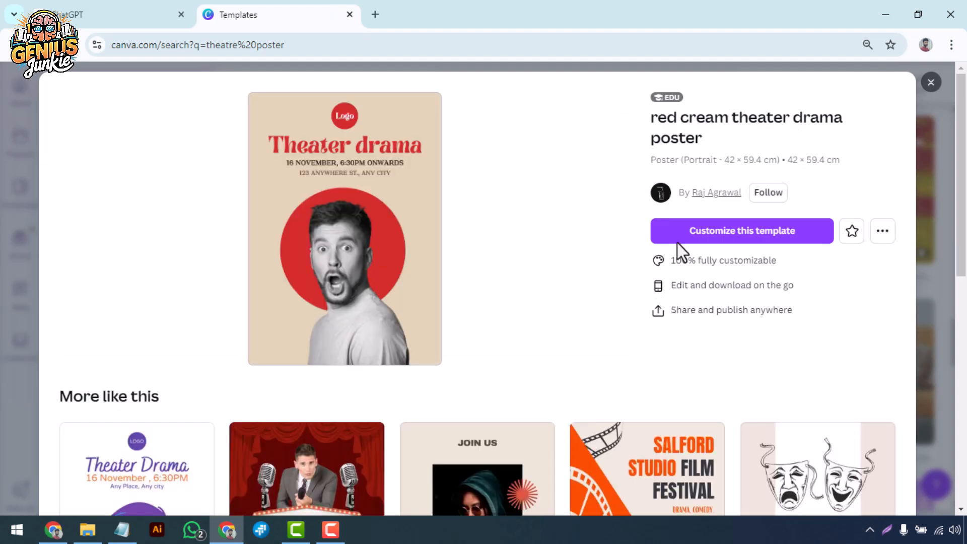
{"action": "left_click", "coordinate": [672, 232]}
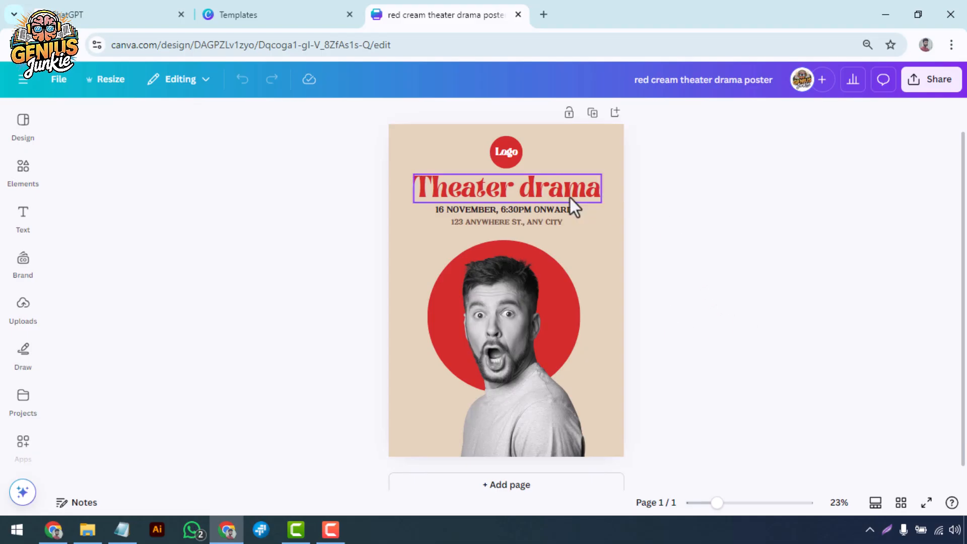
- Replace the "Theater drama" heading with "Theatre Poster" and widen its text box slightly so it stays on one line
{"action": "left_click", "coordinate": [506, 191]}
{"action": "double_click", "coordinate": [477, 192]}
{"action": "type", "text": "theatre poster"}
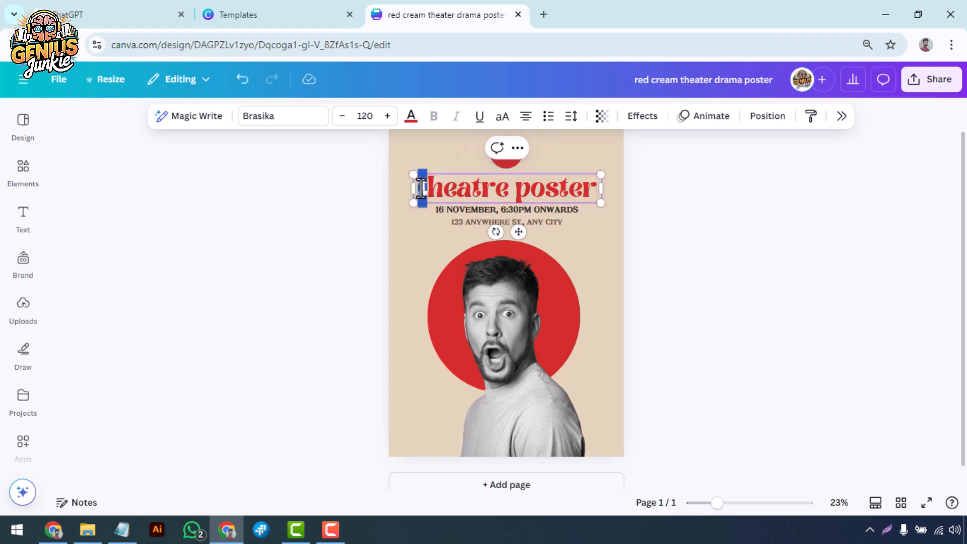
{"action": "type", "text": "T"}
{"action": "type", "text": "P"}
{"action": "left_click_drag", "start_coordinate": [601, 205], "coordinate": [612, 205]}
{"action": "left_click", "coordinate": [679, 200]}
- Change the date line under the heading to "22 NOVEMBER, 5:30PM ONWARDS"
{"action": "left_click", "coordinate": [426, 211]}
{"action": "left_click", "coordinate": [435, 215]}
{"action": "left_click", "coordinate": [437, 210]}
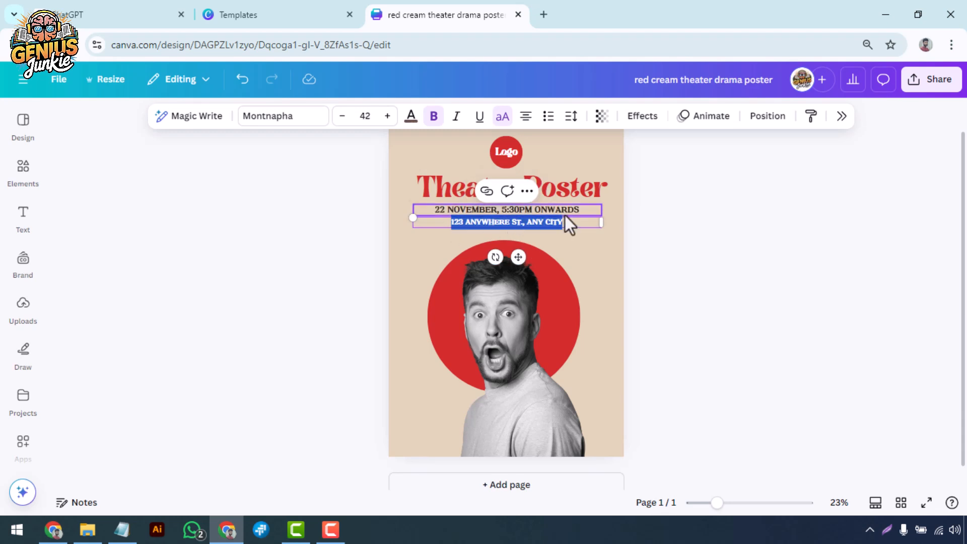
{"action": "left_click", "coordinate": [662, 220]}
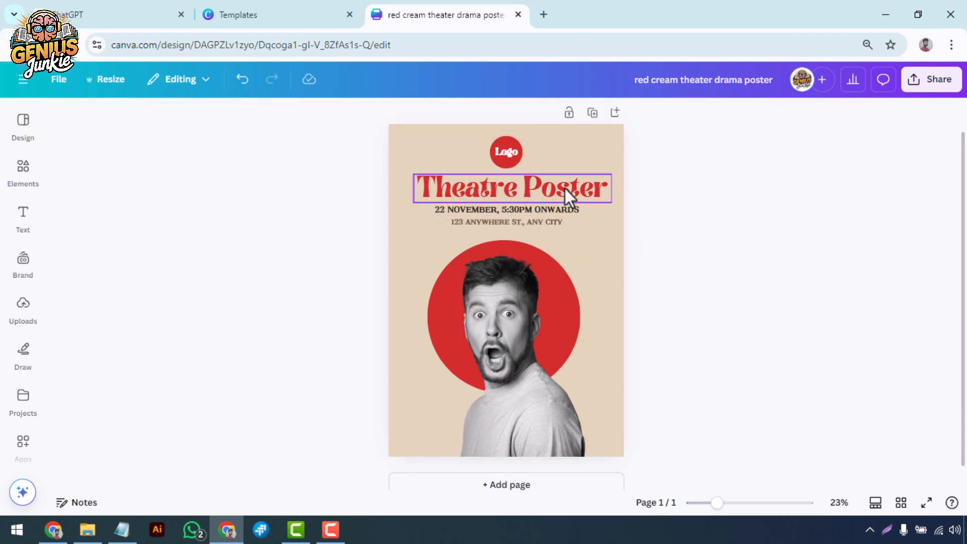
- Try several fonts on the "Theatre Poster" heading and give it a wider decorative display font
{"action": "left_click", "coordinate": [575, 207]}
{"action": "left_click", "coordinate": [292, 117]}
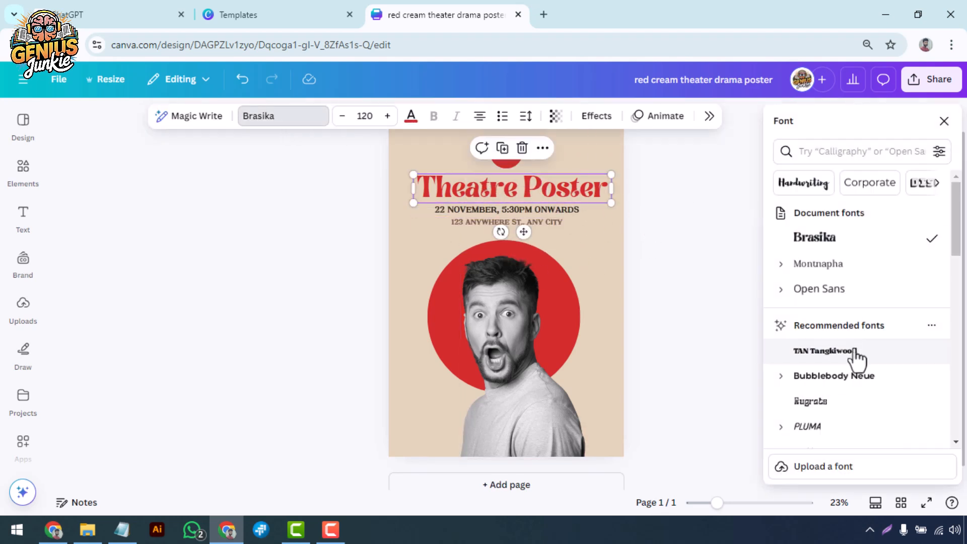
{"action": "left_click", "coordinate": [820, 402]}
{"action": "left_click", "coordinate": [826, 241]}
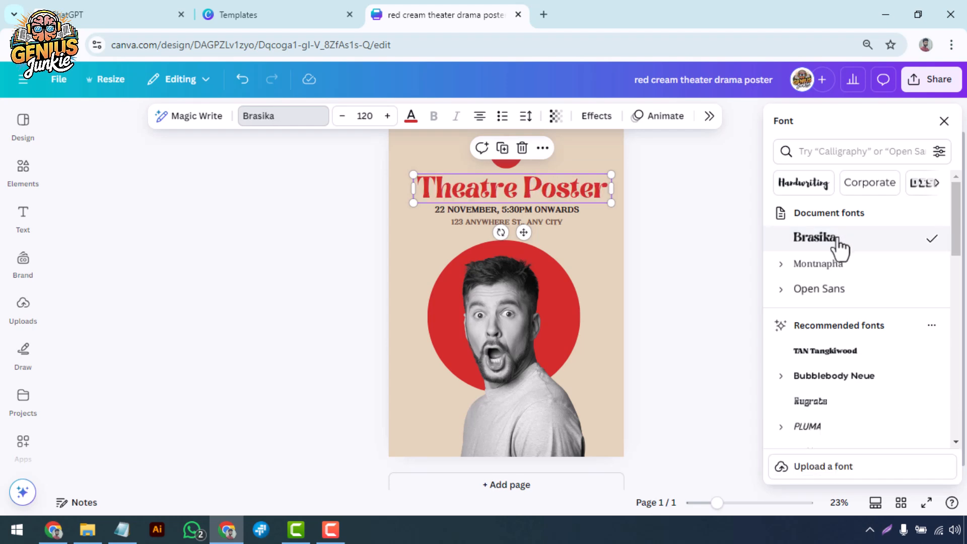
{"action": "scroll", "coordinate": [829, 315], "scroll_direction": "down", "scroll_amount": 6}
{"action": "scroll", "coordinate": [836, 353], "scroll_direction": "down", "scroll_amount": 10}
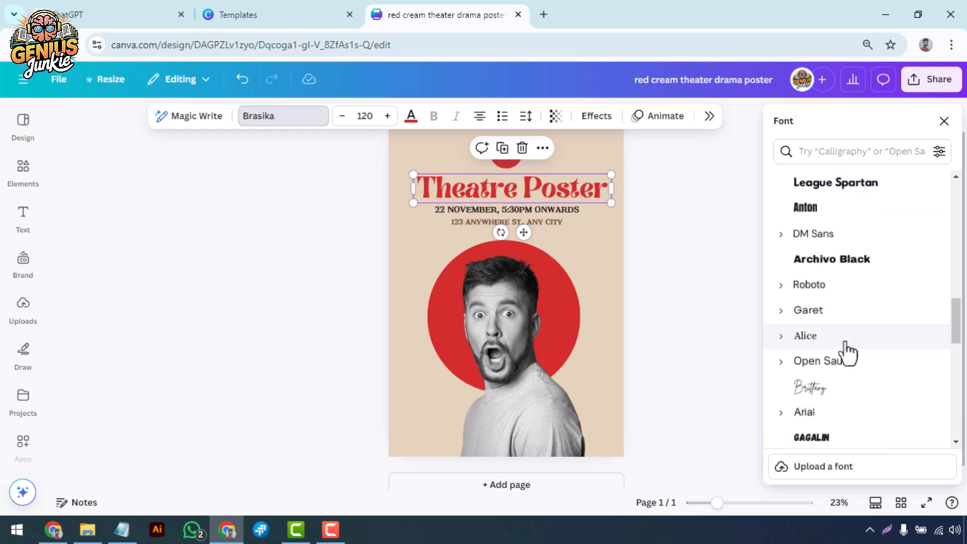
{"action": "scroll", "coordinate": [842, 343], "scroll_direction": "down", "scroll_amount": 10}
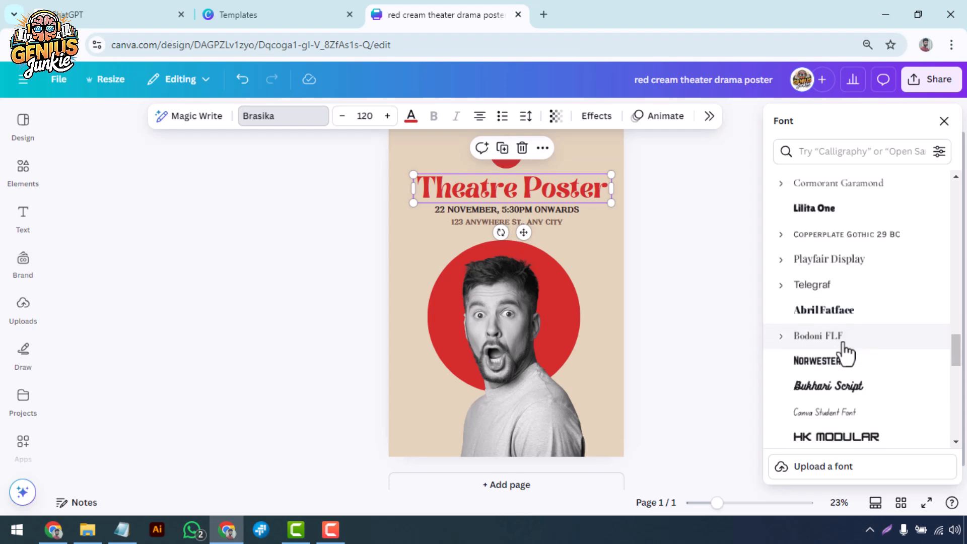
{"action": "left_click", "coordinate": [826, 313]}
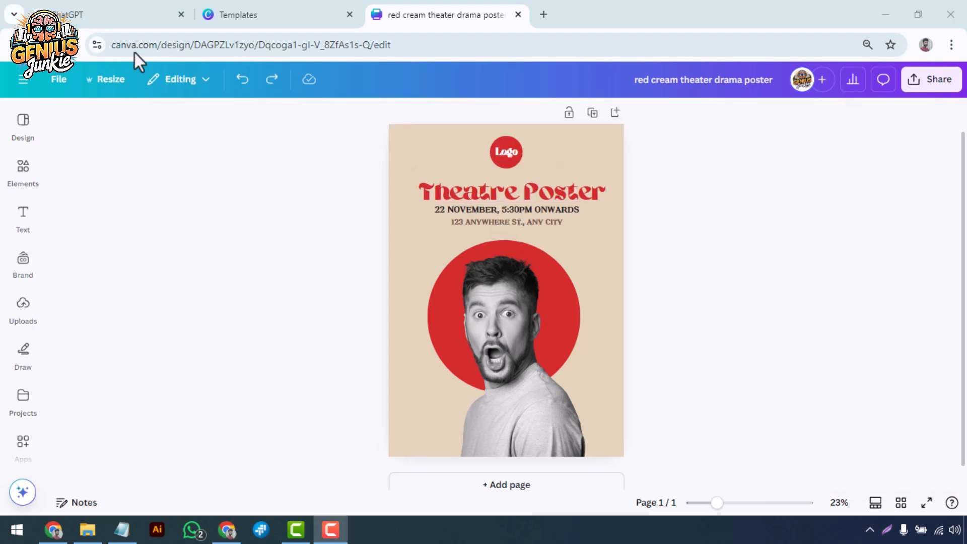
- Set the text color of the address line under the date to dark brown #5A3628
{"action": "left_click", "coordinate": [548, 227]}
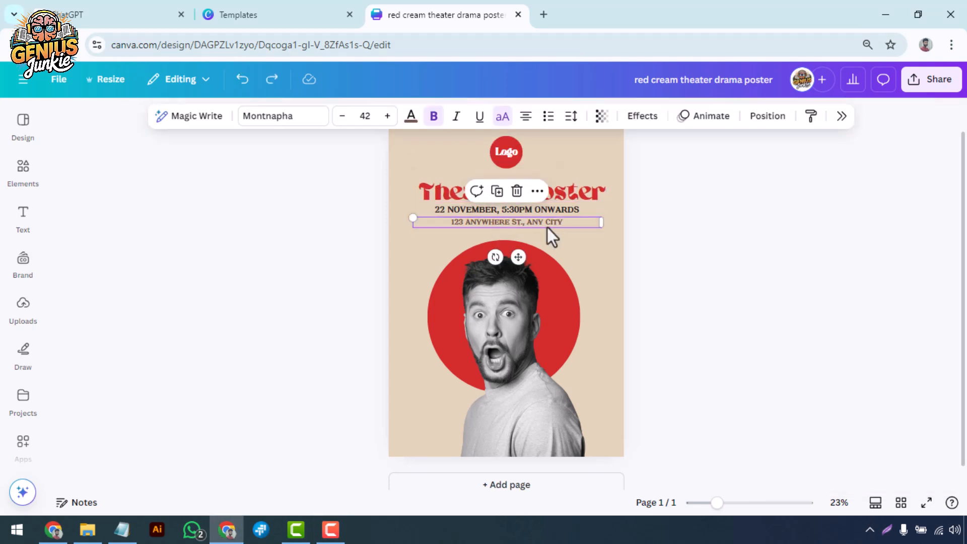
{"action": "left_click", "coordinate": [411, 117]}
{"action": "left_click", "coordinate": [838, 214]}
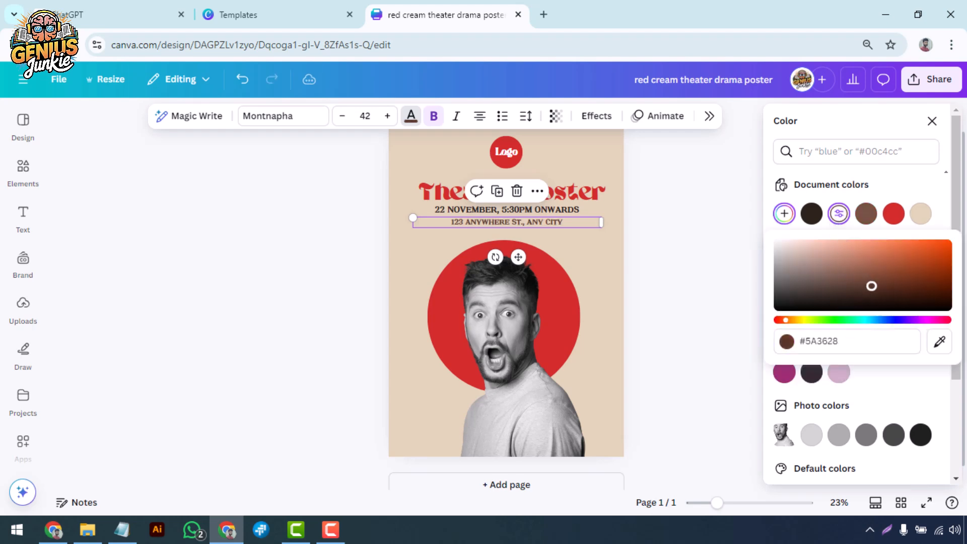
{"action": "left_click", "coordinate": [699, 246]}
- Increase the font size of the address line by two increments and of the date line by one
{"action": "left_click", "coordinate": [388, 116]}
{"action": "left_click", "coordinate": [388, 116]}
{"action": "left_click", "coordinate": [756, 311]}
{"action": "left_click", "coordinate": [573, 211]}
{"action": "left_click", "coordinate": [388, 117]}
{"action": "left_click", "coordinate": [318, 254]}
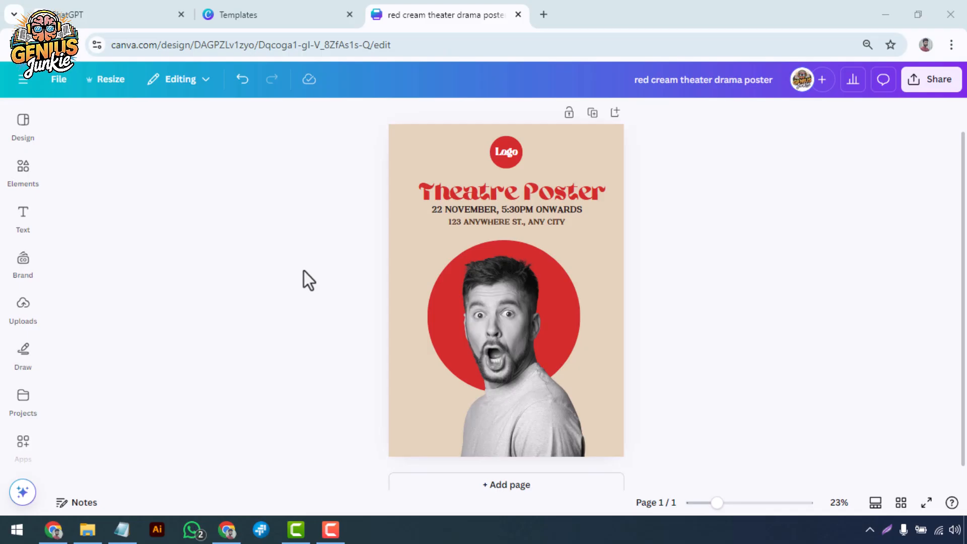
- Search the graphics library for "spotlight graphics"
{"action": "left_click", "coordinate": [25, 173]}
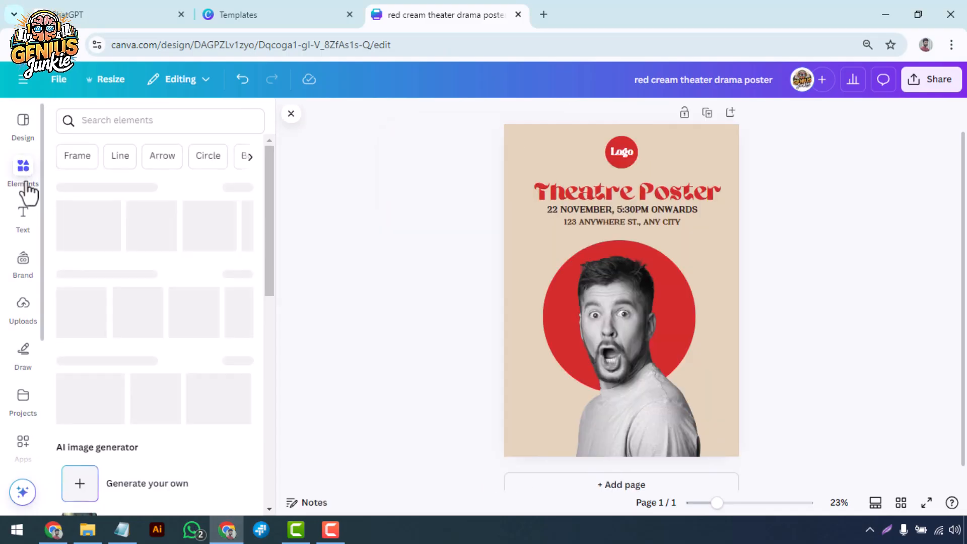
{"action": "scroll", "coordinate": [237, 362], "scroll_direction": "down", "scroll_amount": 1}
{"action": "left_click", "coordinate": [237, 277]}
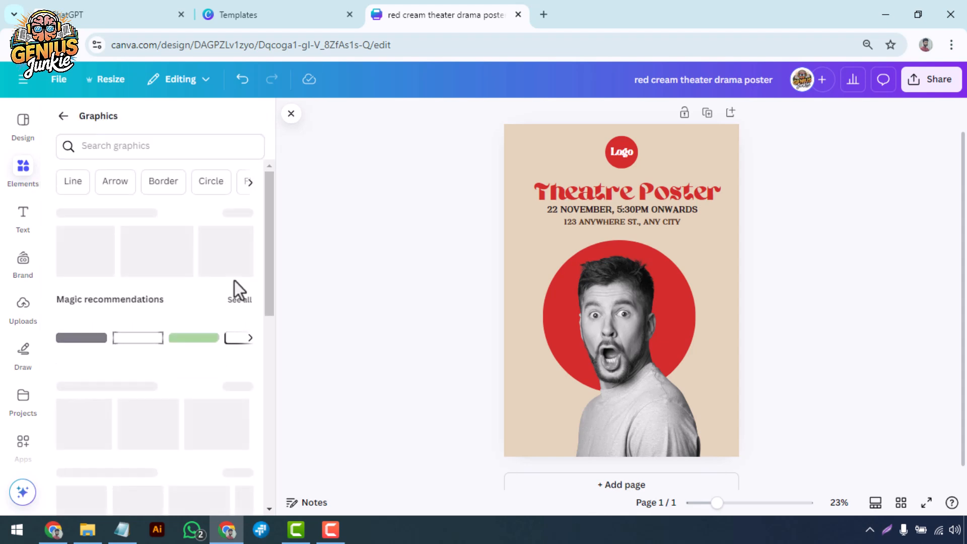
{"action": "scroll", "coordinate": [201, 288], "scroll_direction": "down", "scroll_amount": 1}
{"action": "scroll", "coordinate": [200, 289], "scroll_direction": "up", "scroll_amount": 1}
{"action": "left_click", "coordinate": [165, 146]}
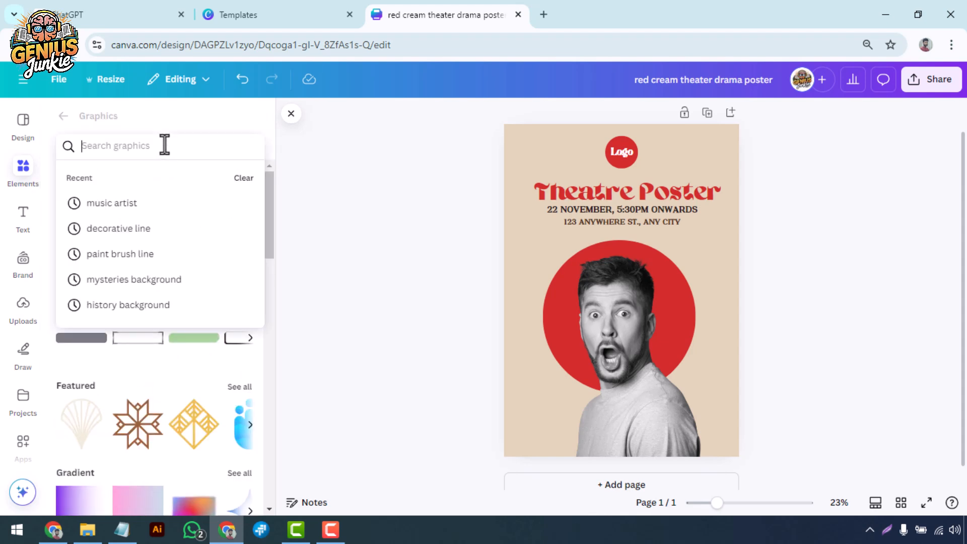
{"action": "type", "text": "spotlight graphics"}
{"action": "key", "text": "Return"}
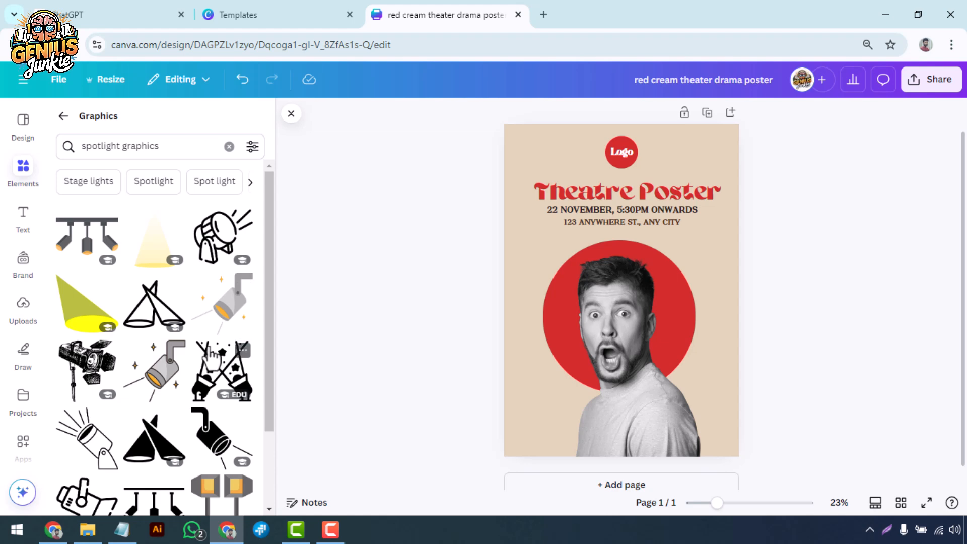
- Add the grey spotlight graphic with orange sparkles, scaled down, at the poster's right edge beside the upper part of the red circle
{"action": "scroll", "coordinate": [211, 358], "scroll_direction": "down", "scroll_amount": 2}
{"action": "scroll", "coordinate": [209, 355], "scroll_direction": "down", "scroll_amount": 1}
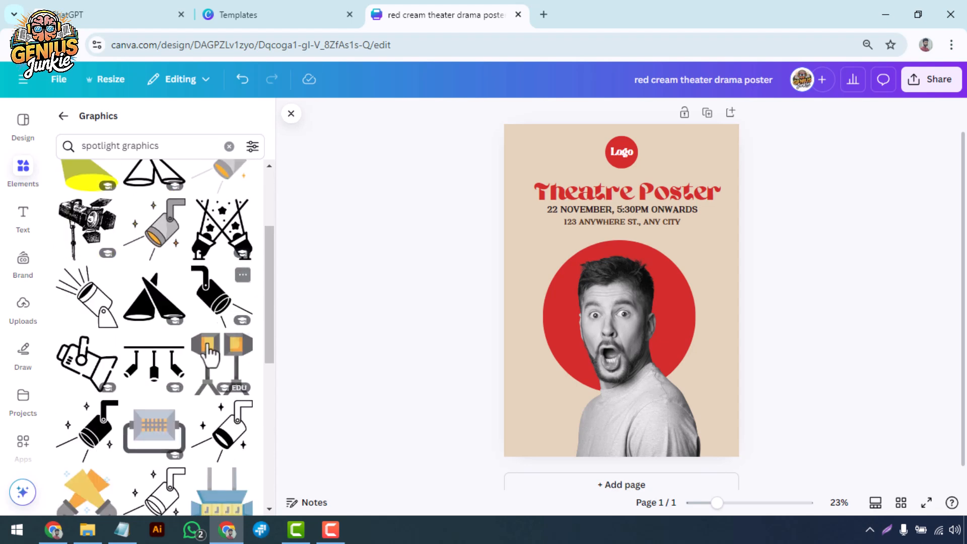
{"action": "scroll", "coordinate": [207, 348], "scroll_direction": "down", "scroll_amount": 2}
{"action": "scroll", "coordinate": [207, 340], "scroll_direction": "up", "scroll_amount": 4}
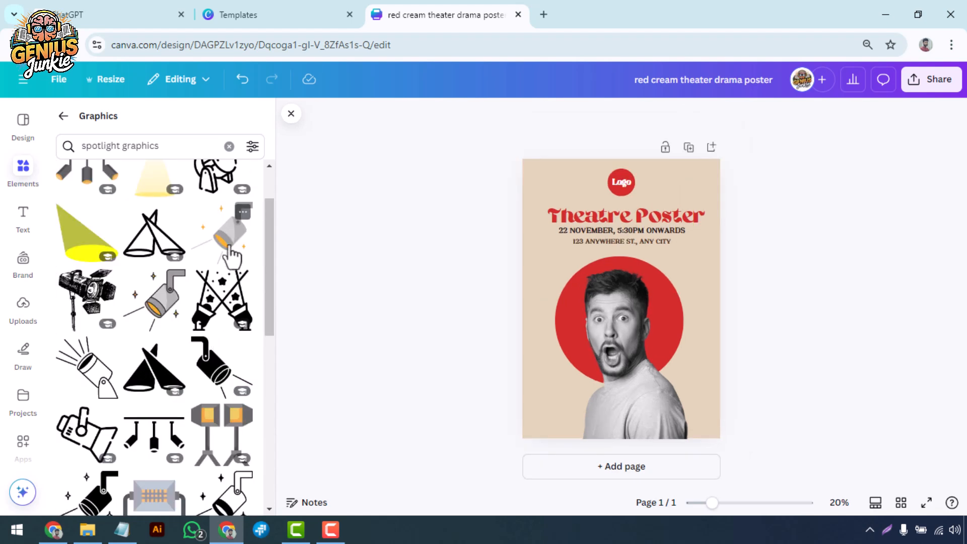
{"action": "left_click_drag", "start_coordinate": [225, 240], "coordinate": [727, 296]}
{"action": "left_click_drag", "start_coordinate": [733, 252], "coordinate": [712, 271]}
{"action": "left_click_drag", "start_coordinate": [664, 303], "coordinate": [673, 296]}
{"action": "left_click", "coordinate": [766, 326]}
- Go back to the elements library and show all magic recommendations among the graphics
{"action": "left_click", "coordinate": [64, 117]}
{"action": "scroll", "coordinate": [197, 335], "scroll_direction": "down", "scroll_amount": 4}
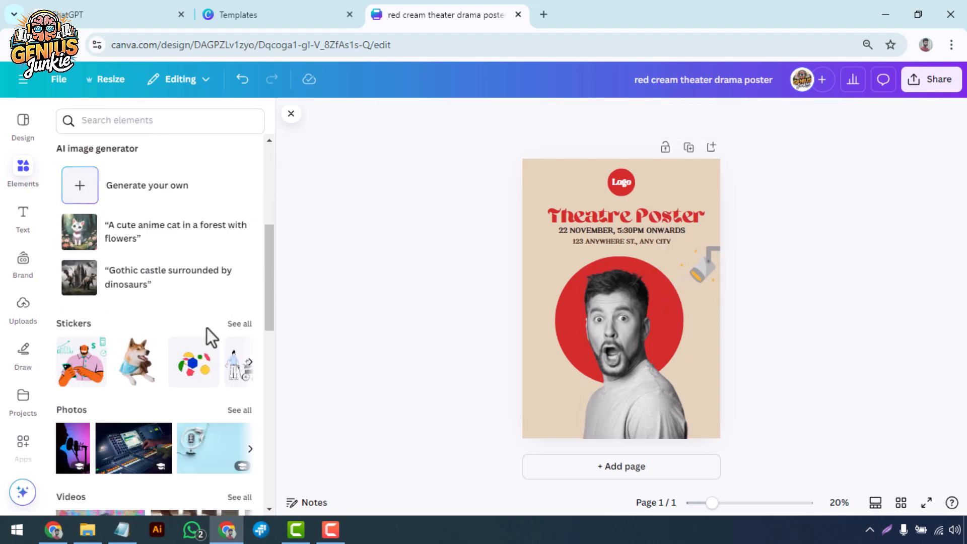
{"action": "scroll", "coordinate": [202, 373], "scroll_direction": "up", "scroll_amount": 3}
{"action": "left_click", "coordinate": [241, 276]}
{"action": "scroll", "coordinate": [190, 353], "scroll_direction": "down", "scroll_amount": 3}
{"action": "scroll", "coordinate": [222, 283], "scroll_direction": "up", "scroll_amount": 2}
{"action": "left_click", "coordinate": [239, 229]}
- Place the pair of yellow stage spotlights, scaled down and centered, along the poster's top edge on both sides of the logo
{"action": "left_click_drag", "start_coordinate": [396, 177], "coordinate": [548, 198]}
{"action": "left_click_drag", "start_coordinate": [548, 196], "coordinate": [545, 184]}
{"action": "left_click_drag", "start_coordinate": [660, 191], "coordinate": [677, 189]}
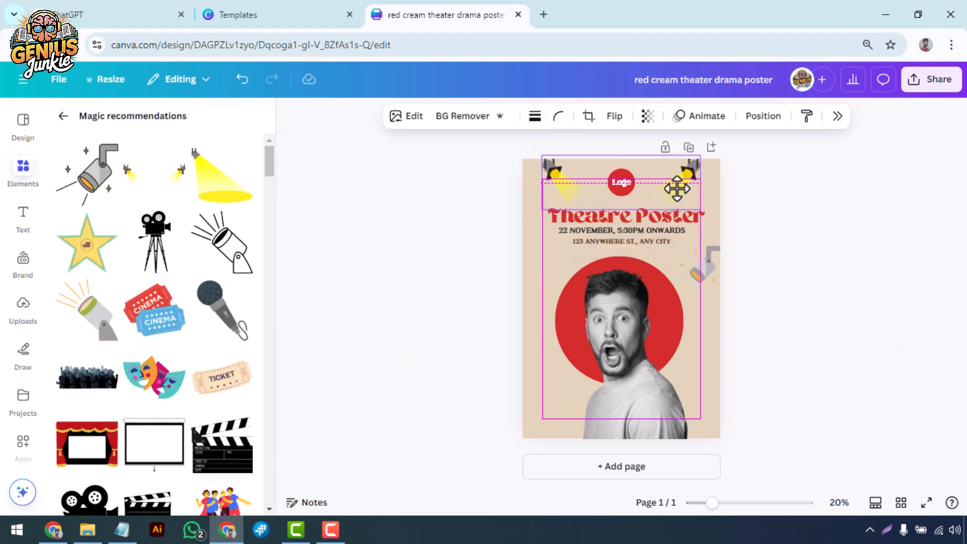
{"action": "left_click", "coordinate": [763, 115]}
{"action": "left_click", "coordinate": [491, 262]}
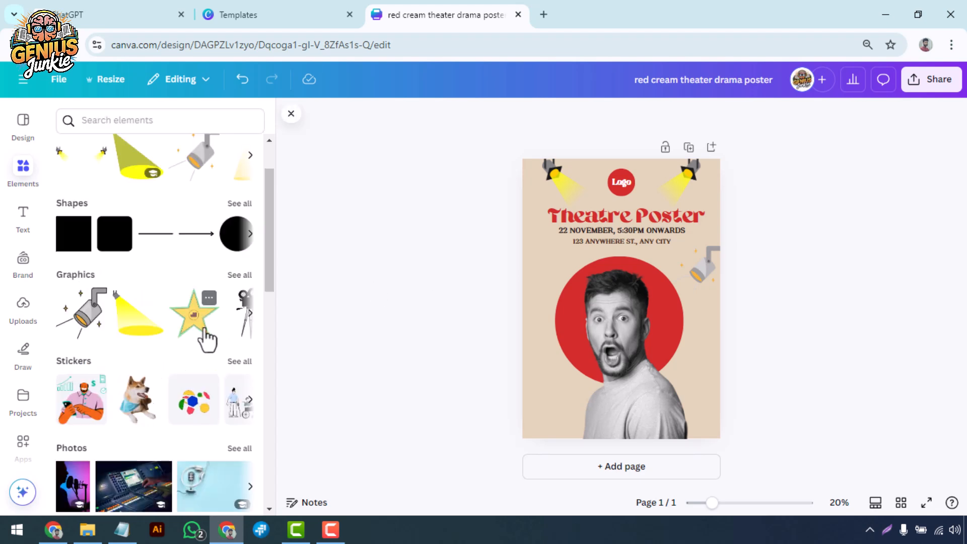
- Open the full photo library and search it for "Acting"
{"action": "scroll", "coordinate": [207, 338], "scroll_direction": "down", "scroll_amount": 3}
{"action": "left_click", "coordinate": [239, 305]}
{"action": "scroll", "coordinate": [196, 345], "scroll_direction": "down", "scroll_amount": 2}
{"action": "scroll", "coordinate": [196, 345], "scroll_direction": "up", "scroll_amount": 2}
{"action": "left_click", "coordinate": [199, 145]}
{"action": "left_click", "coordinate": [188, 202]}
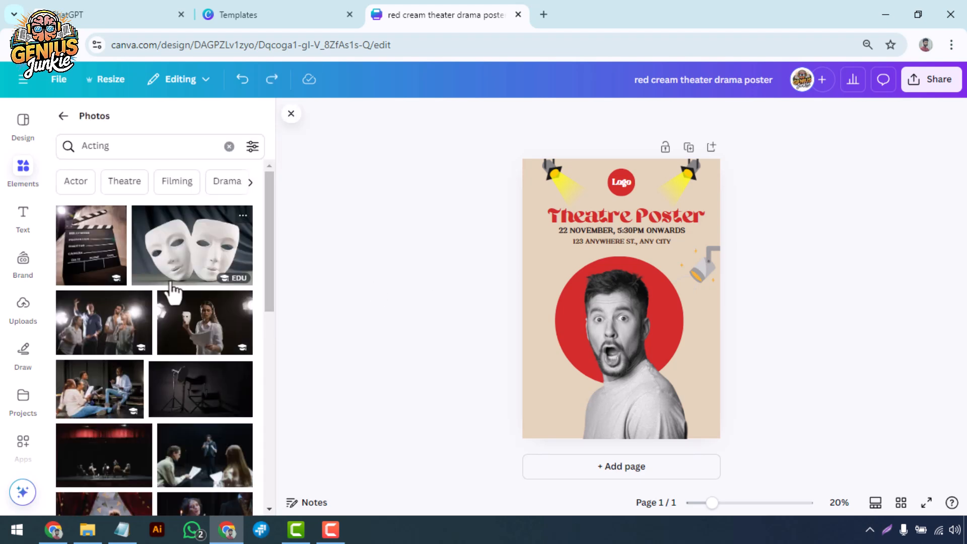
- Replace the man's photo with the golden masks photo from the Theatre search and remove its background
{"action": "left_click", "coordinate": [126, 182]}
{"action": "left_click_drag", "start_coordinate": [111, 382], "coordinate": [675, 425]}
{"action": "left_click", "coordinate": [462, 117]}
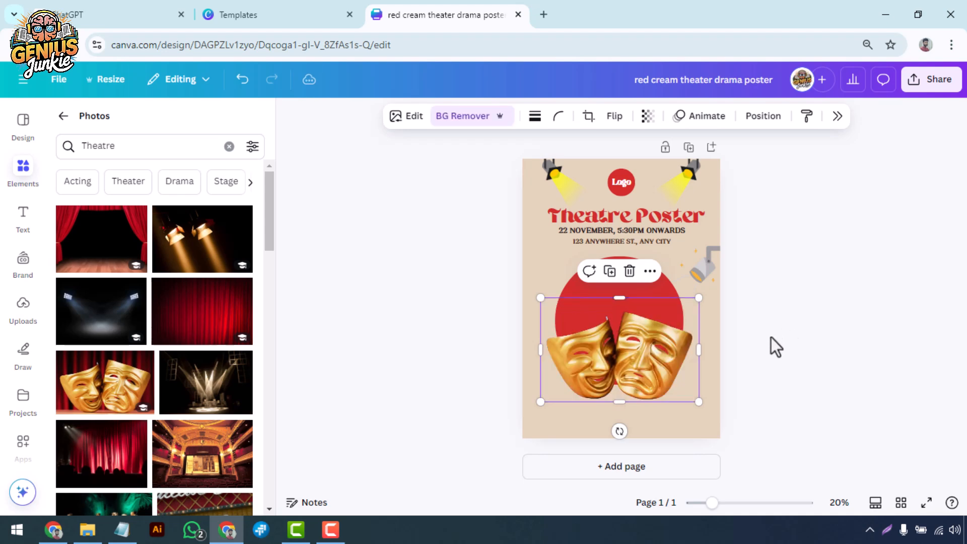
- Move the golden masks up over the red circle and enlarge them to nearly the poster's width
{"action": "left_click_drag", "start_coordinate": [674, 363], "coordinate": [673, 328]}
{"action": "left_click_drag", "start_coordinate": [699, 368], "coordinate": [708, 378]}
{"action": "left_click_drag", "start_coordinate": [661, 349], "coordinate": [660, 352]}
{"action": "left_click", "coordinate": [786, 357]}
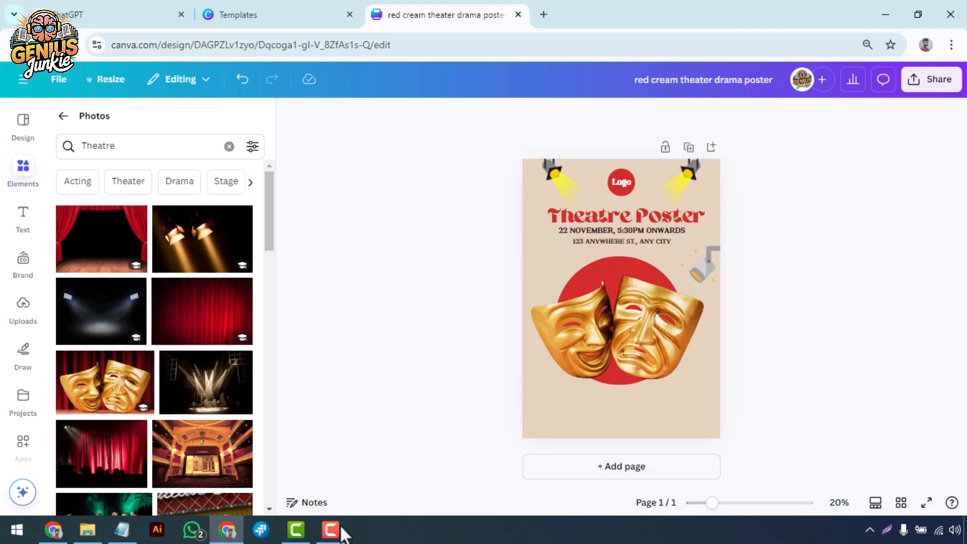
- Recolor the "Theatre Poster" heading with the yellow #F5F03E sampled from a spotlight beam
{"action": "left_click", "coordinate": [665, 219]}
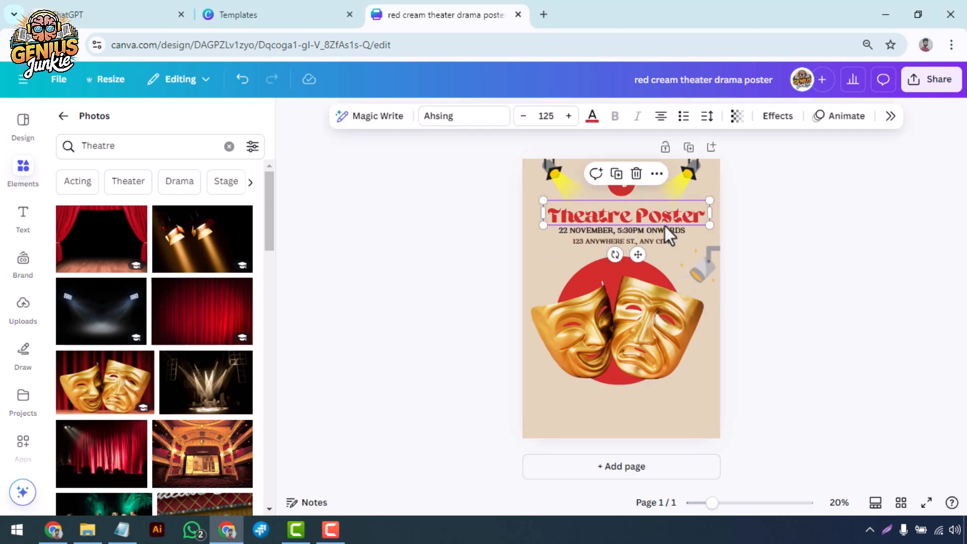
{"action": "left_click", "coordinate": [593, 116]}
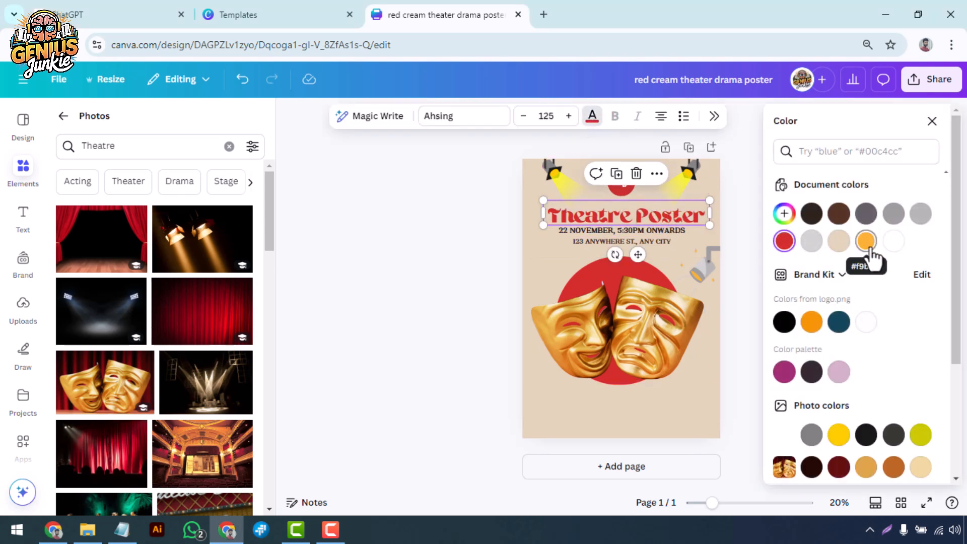
{"action": "left_click", "coordinate": [784, 241]}
{"action": "left_click", "coordinate": [939, 341]}
{"action": "left_click", "coordinate": [562, 174]}
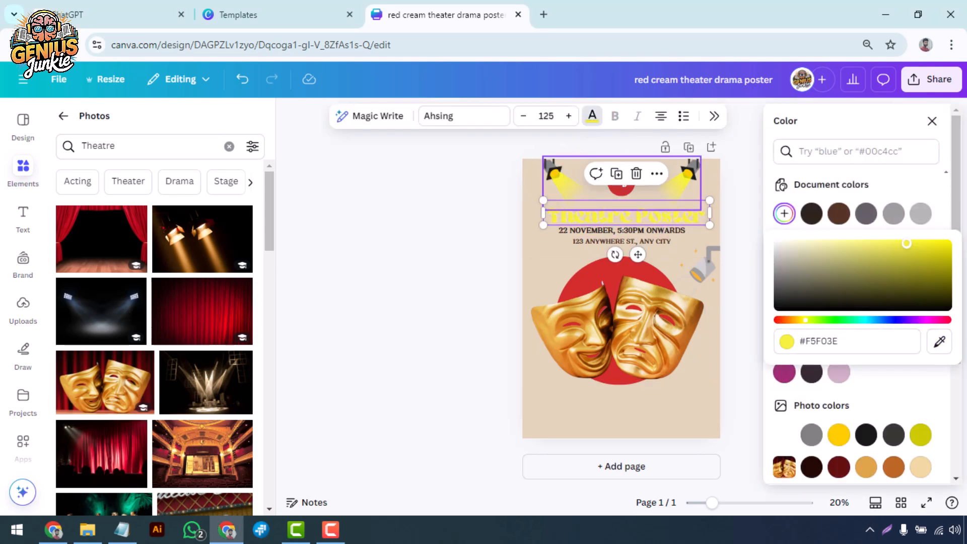
- Set the poster's background color to near-black #150B05
{"action": "left_click", "coordinate": [551, 262]}
{"action": "left_click", "coordinate": [542, 115]}
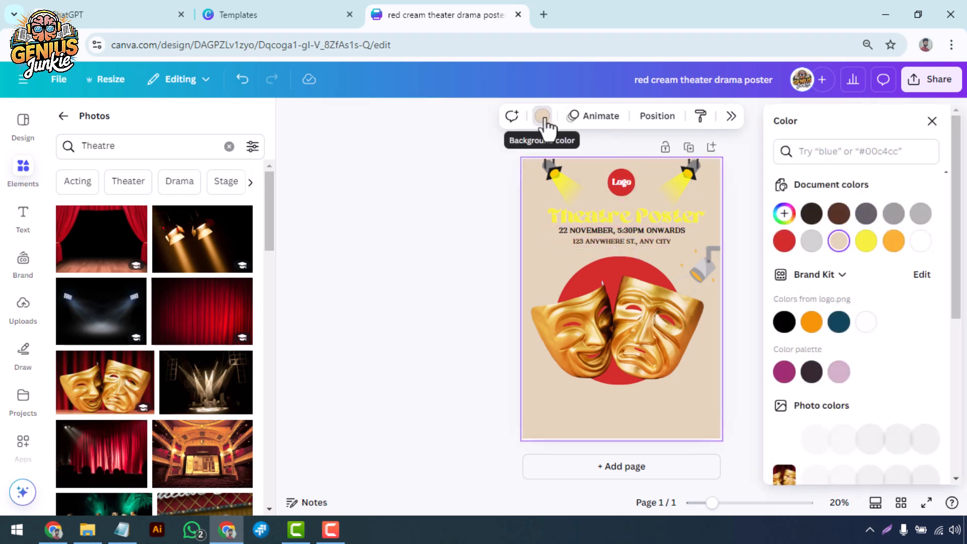
{"action": "left_click", "coordinate": [811, 214]}
{"action": "left_click", "coordinate": [784, 214]}
{"action": "left_click", "coordinate": [890, 329]}
{"action": "left_click", "coordinate": [481, 315]}
{"action": "left_click", "coordinate": [542, 116]}
{"action": "left_click", "coordinate": [784, 214]}
{"action": "left_click", "coordinate": [913, 333]}
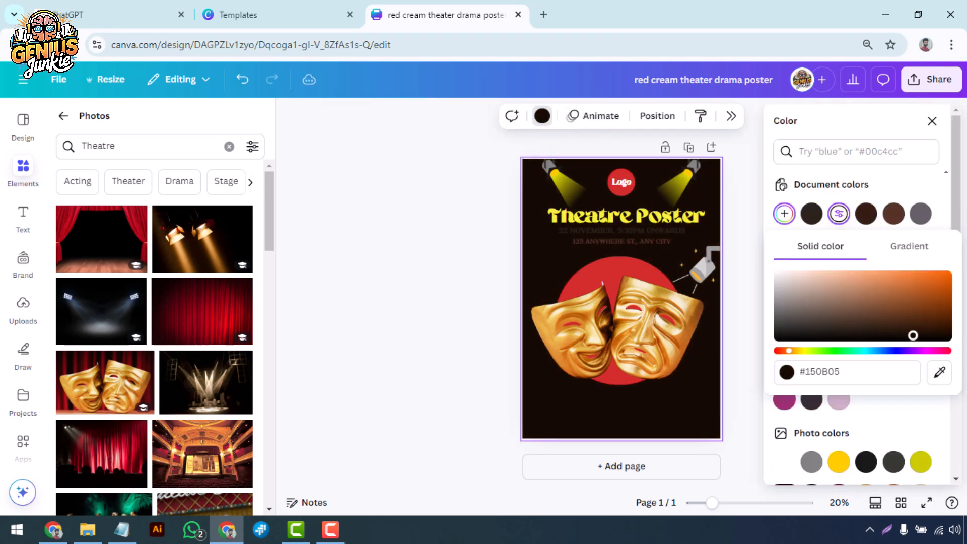
{"action": "left_click", "coordinate": [866, 241]}
{"action": "left_click", "coordinate": [437, 264]}
- Set the text color of the date and address lines to the heading's yellow
{"action": "left_click", "coordinate": [655, 231]}
{"action": "left_click", "coordinate": [658, 241], "text": "shift"}
{"action": "left_click", "coordinate": [592, 116]}
{"action": "left_click", "coordinate": [456, 252]}
- Recolor the logo's circle yellow and its "Logo" text near-black
{"action": "left_click", "coordinate": [628, 201]}
{"action": "left_click", "coordinate": [630, 194]}
{"action": "left_click", "coordinate": [403, 116]}
{"action": "left_click", "coordinate": [839, 241]}
{"action": "left_click", "coordinate": [621, 182]}
{"action": "left_click", "coordinate": [592, 116]}
{"action": "left_click", "coordinate": [840, 214]}
{"action": "left_click", "coordinate": [456, 254]}
- Recolor the large red circle behind the masks yellow
{"action": "left_click", "coordinate": [633, 274]}
{"action": "left_click", "coordinate": [403, 115]}
{"action": "left_click", "coordinate": [839, 242]}
{"action": "left_click", "coordinate": [788, 317]}
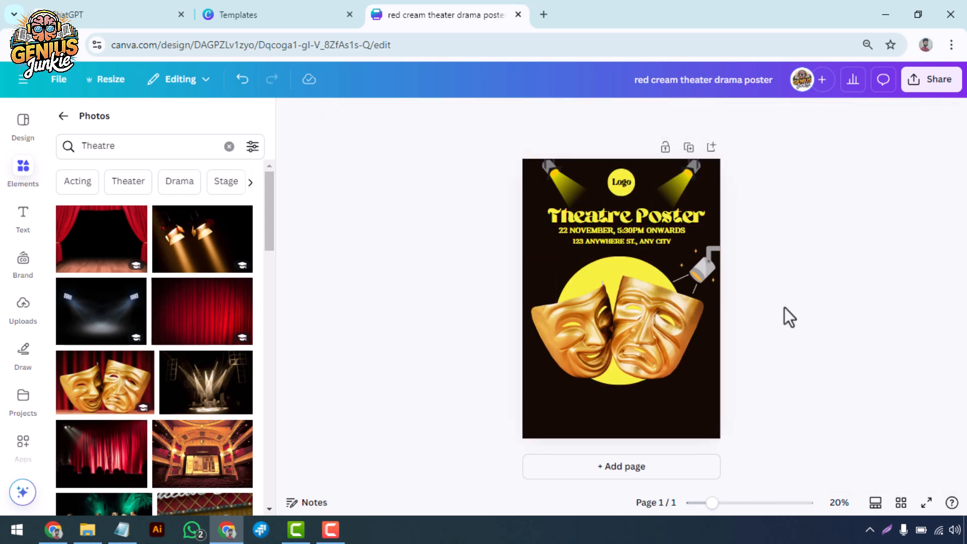
- Search the photos for "Theatre background"
{"action": "scroll", "coordinate": [220, 344], "scroll_direction": "down", "scroll_amount": 5}
{"action": "left_click", "coordinate": [131, 151]}
{"action": "type", "text": "background"}
{"action": "key", "text": "Return"}
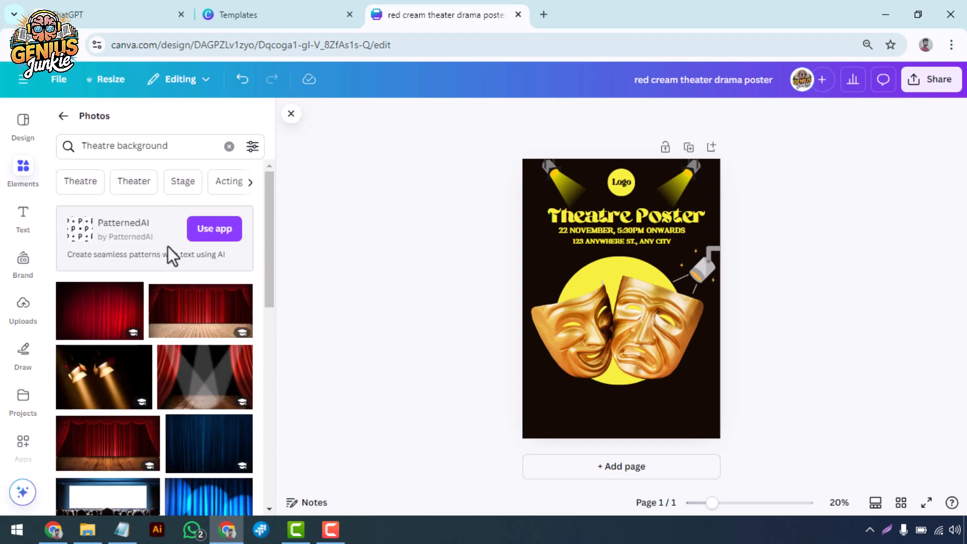
- Try two theatre photos from the search results as the poster's background
{"action": "scroll", "coordinate": [206, 358], "scroll_direction": "down", "scroll_amount": 5}
{"action": "scroll", "coordinate": [207, 352], "scroll_direction": "down", "scroll_amount": 2}
{"action": "left_click_drag", "start_coordinate": [220, 347], "coordinate": [506, 265]}
{"action": "left_click", "coordinate": [444, 374]}
{"action": "scroll", "coordinate": [151, 322], "scroll_direction": "down", "scroll_amount": 1}
{"action": "left_click_drag", "start_coordinate": [96, 282], "coordinate": [521, 268]}
{"action": "left_click", "coordinate": [443, 322]}
- Set the photo of red theatre seats against a dark backdrop as the poster's background
{"action": "scroll", "coordinate": [160, 369], "scroll_direction": "down", "scroll_amount": 4}
{"action": "scroll", "coordinate": [161, 370], "scroll_direction": "down", "scroll_amount": 8}
{"action": "left_click_drag", "start_coordinate": [111, 336], "coordinate": [600, 297]}
{"action": "right_click", "coordinate": [548, 315]}
{"action": "left_click", "coordinate": [622, 440]}
{"action": "left_click", "coordinate": [428, 343]}
{"action": "scroll", "coordinate": [178, 331], "scroll_direction": "down", "scroll_amount": 12}
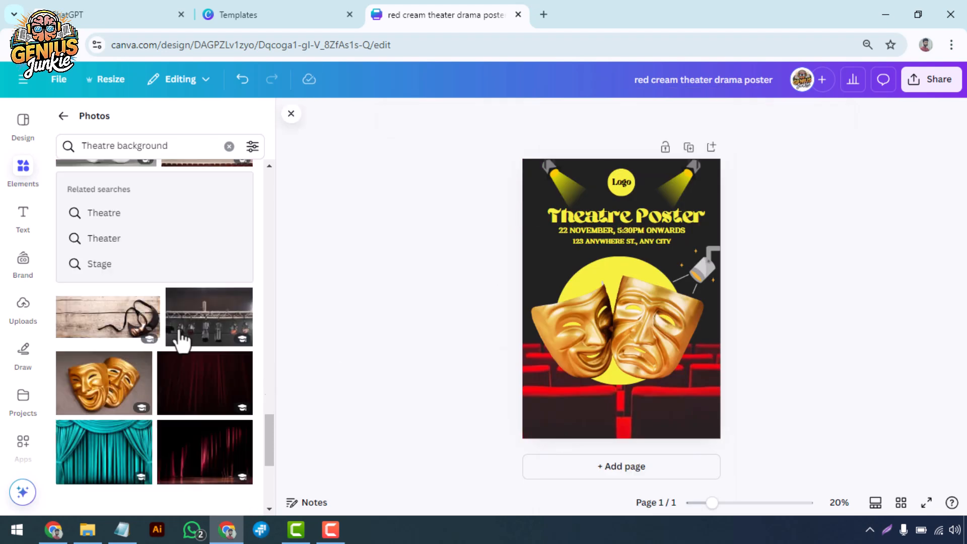
- Recolor the date and address lines together with the red sampled from the theatre seats in the background photo
{"action": "left_click", "coordinate": [622, 231]}
{"action": "left_click", "coordinate": [621, 242], "text": "shift"}
{"action": "left_click", "coordinate": [592, 116]}
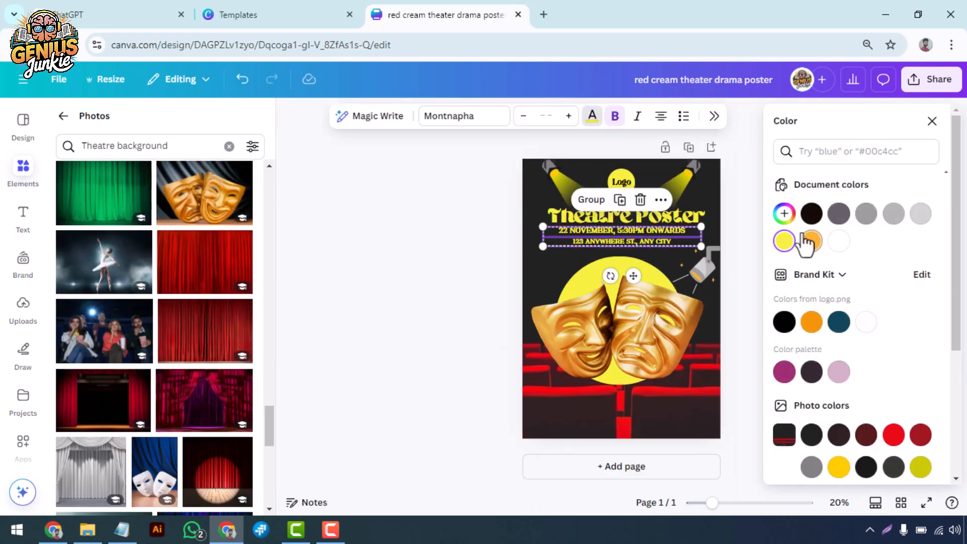
{"action": "left_click", "coordinate": [785, 213]}
{"action": "left_click", "coordinate": [940, 341]}
{"action": "left_click", "coordinate": [589, 393]}
{"action": "left_click", "coordinate": [745, 368]}
{"action": "scroll", "coordinate": [816, 362], "scroll_direction": "down", "scroll_amount": 1}
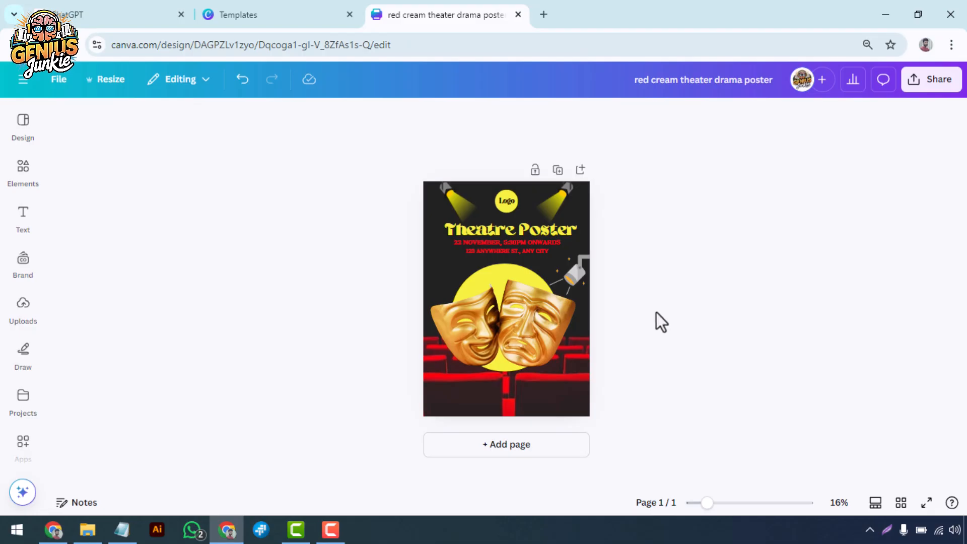
- Center the golden masks horizontally on the page
{"action": "scroll", "coordinate": [656, 264], "scroll_direction": "down", "scroll_amount": 1}
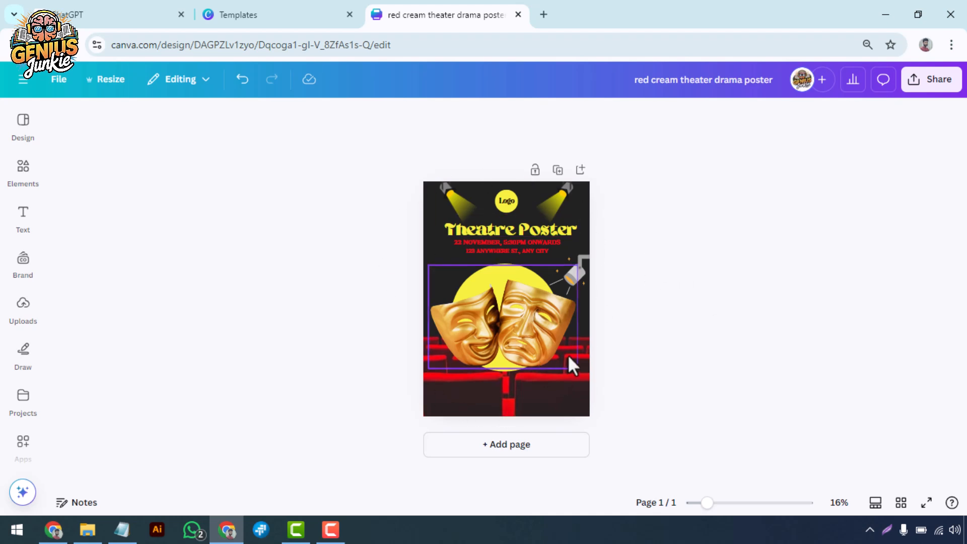
{"action": "left_click", "coordinate": [546, 325]}
{"action": "left_click", "coordinate": [648, 117]}
{"action": "left_click", "coordinate": [882, 317]}
{"action": "left_click", "coordinate": [683, 298]}
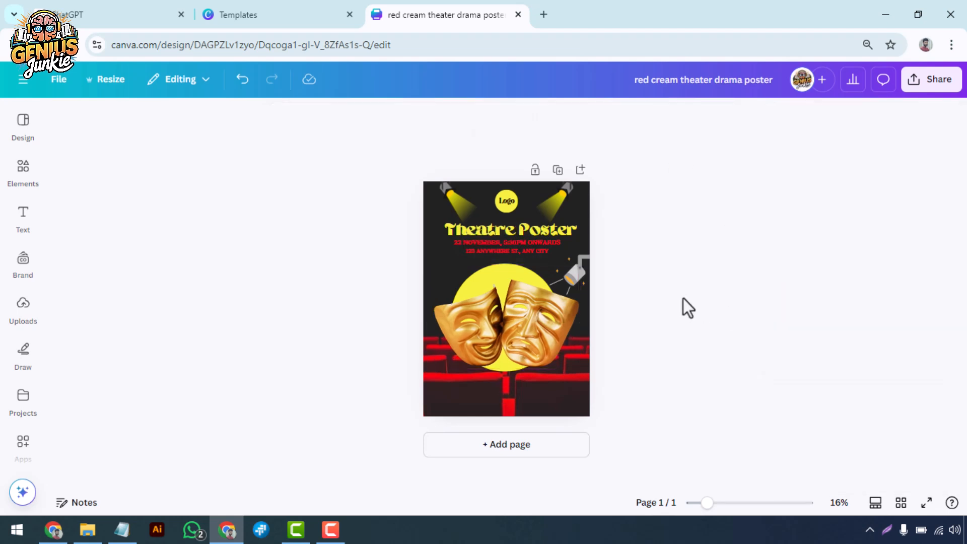
- Download the finished poster with PNG as the file type
{"action": "scroll", "coordinate": [710, 337], "scroll_direction": "up", "scroll_amount": 2}
{"action": "scroll", "coordinate": [709, 336], "scroll_direction": "down", "scroll_amount": 2}
{"action": "left_click", "coordinate": [930, 81]}
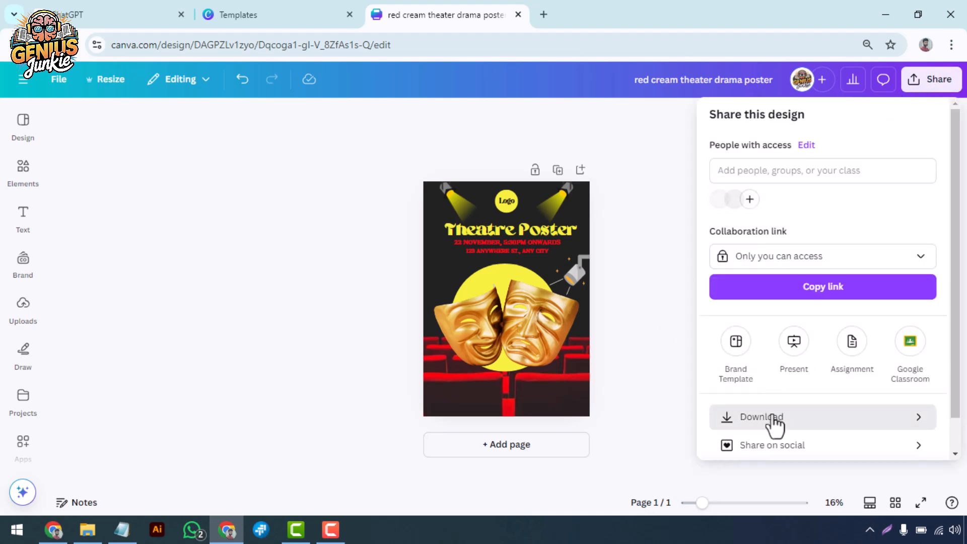
{"action": "left_click", "coordinate": [772, 416]}
{"action": "left_click", "coordinate": [781, 184]}
{"action": "left_click", "coordinate": [779, 177]}
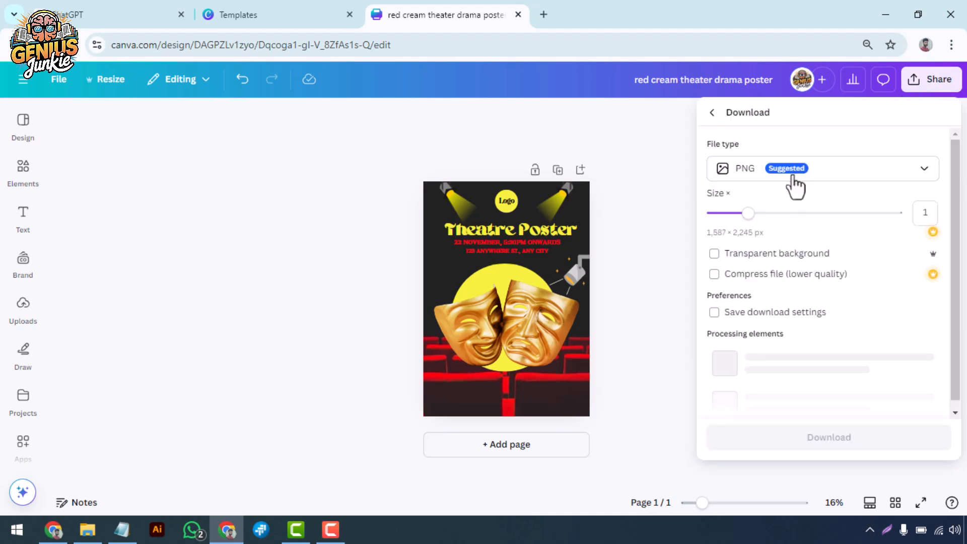
{"action": "left_click", "coordinate": [794, 181]}
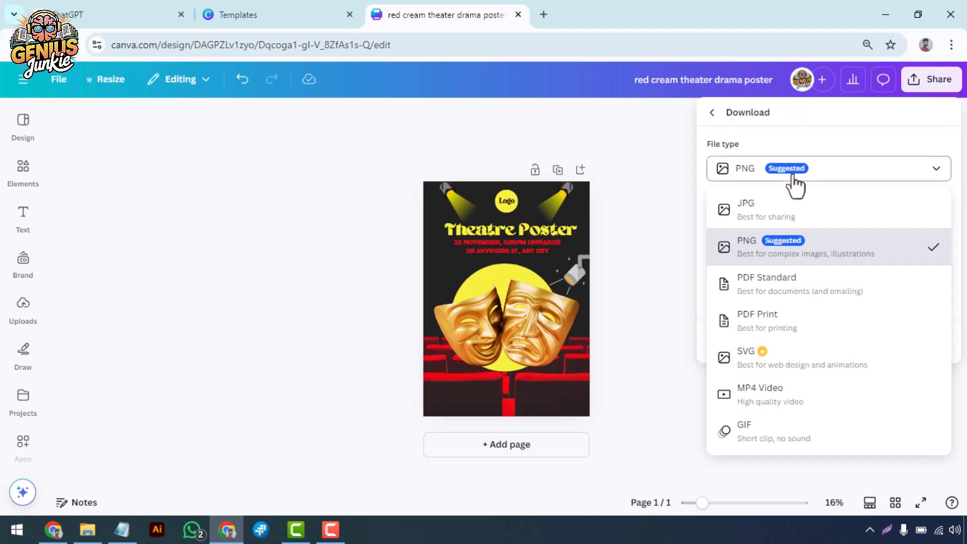
{"action": "left_click", "coordinate": [767, 257]}
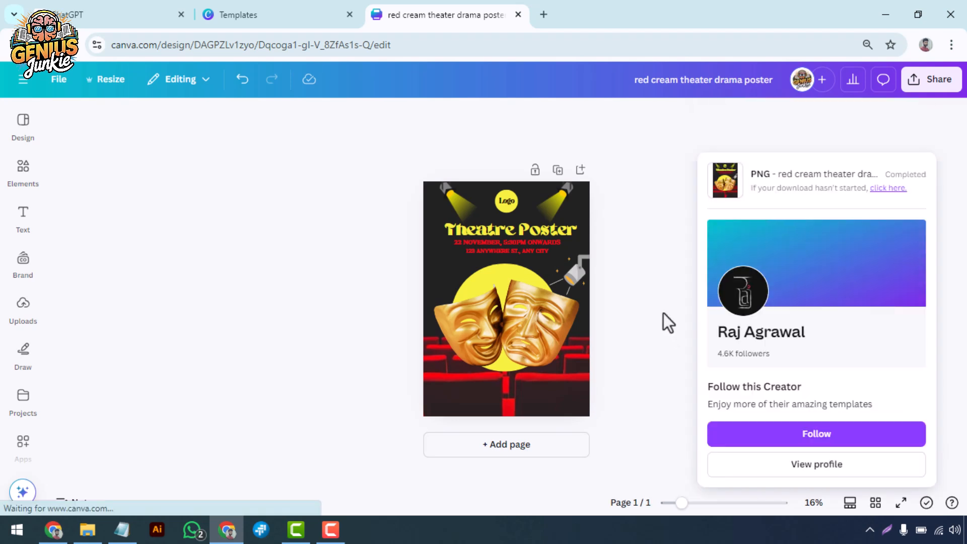
- Open the downloaded poster PNG in the image viewer and inspect it closer up and as a whole
{"action": "left_click", "coordinate": [888, 77]}
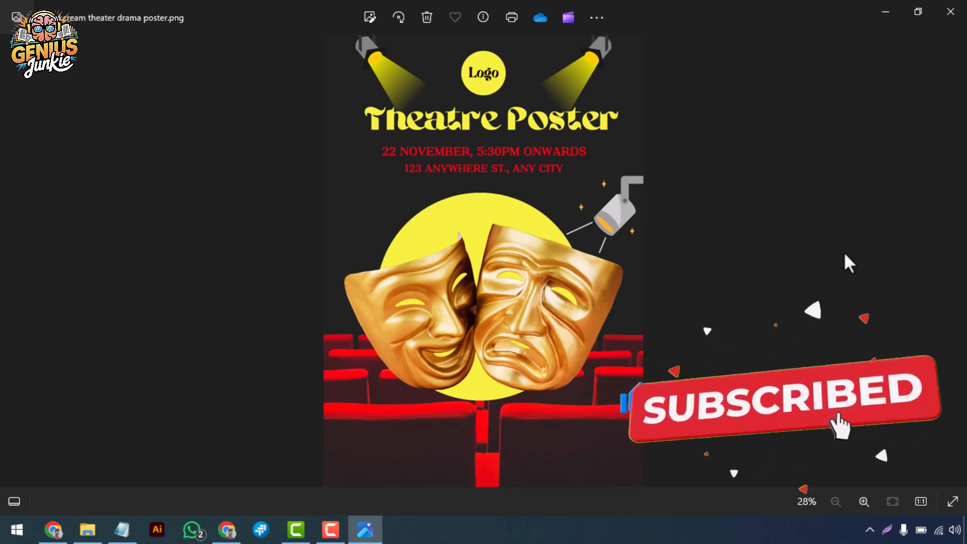
{"action": "key", "text": "ctrl+plus"}
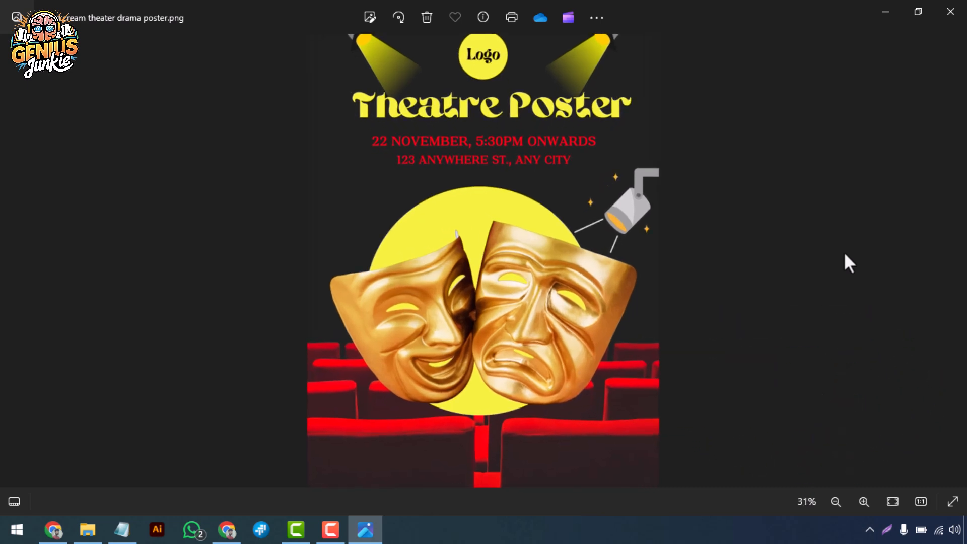
{"action": "key", "text": "ctrl+minus"}
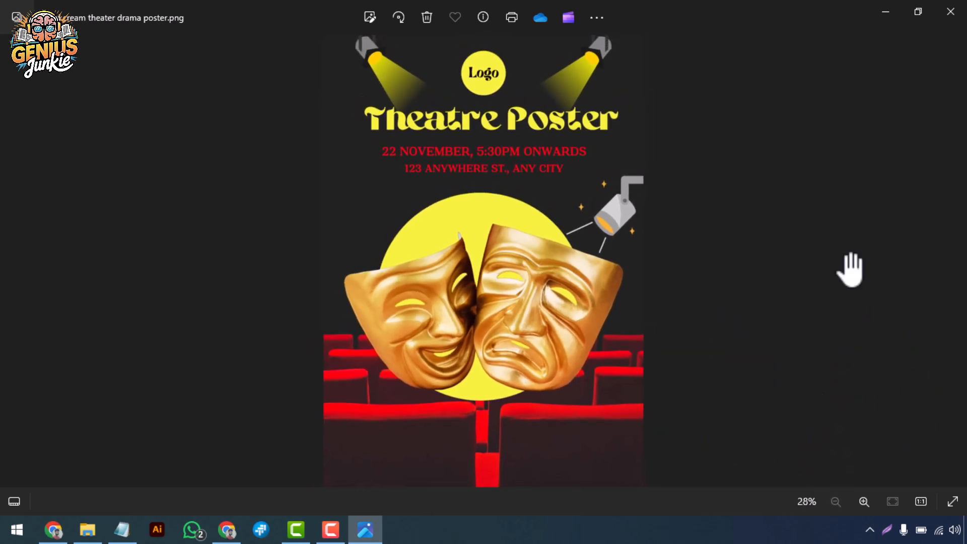